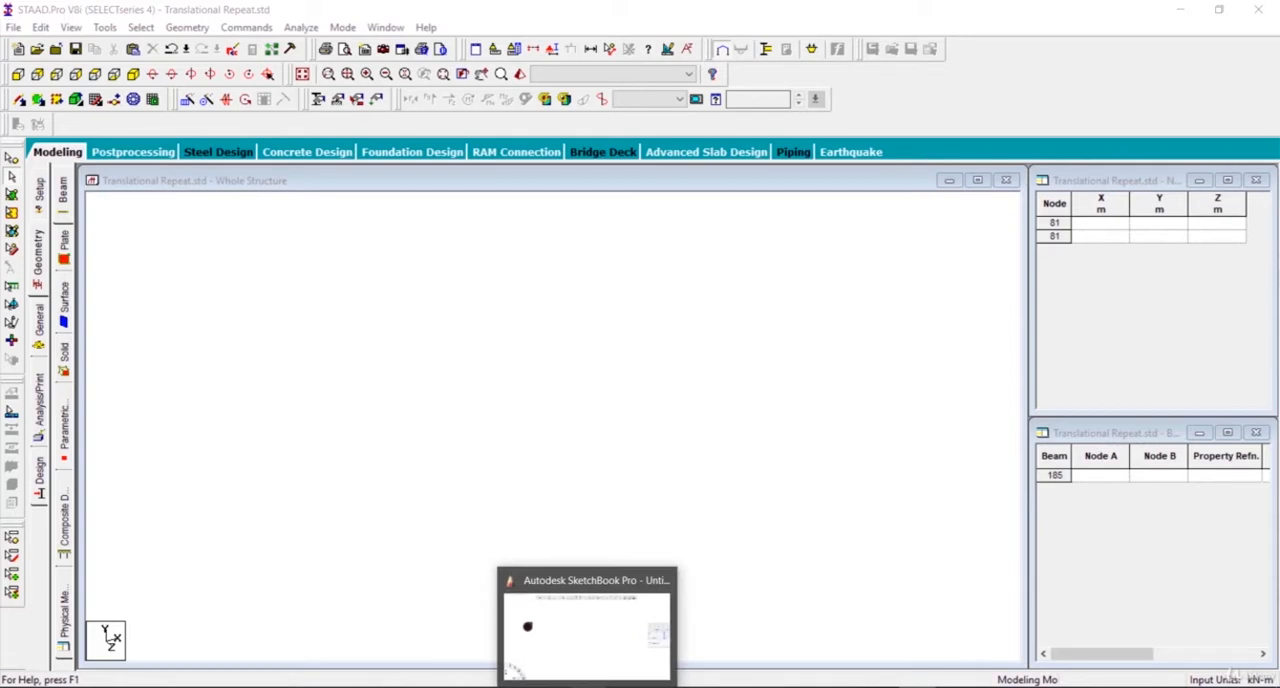
Step: Switch to SketchBook Pro and sketch an elliptical roof ring with radial spokes, plus one sloping beam ending in a vertical column
{"action": "left_click", "coordinate": [587, 628]}
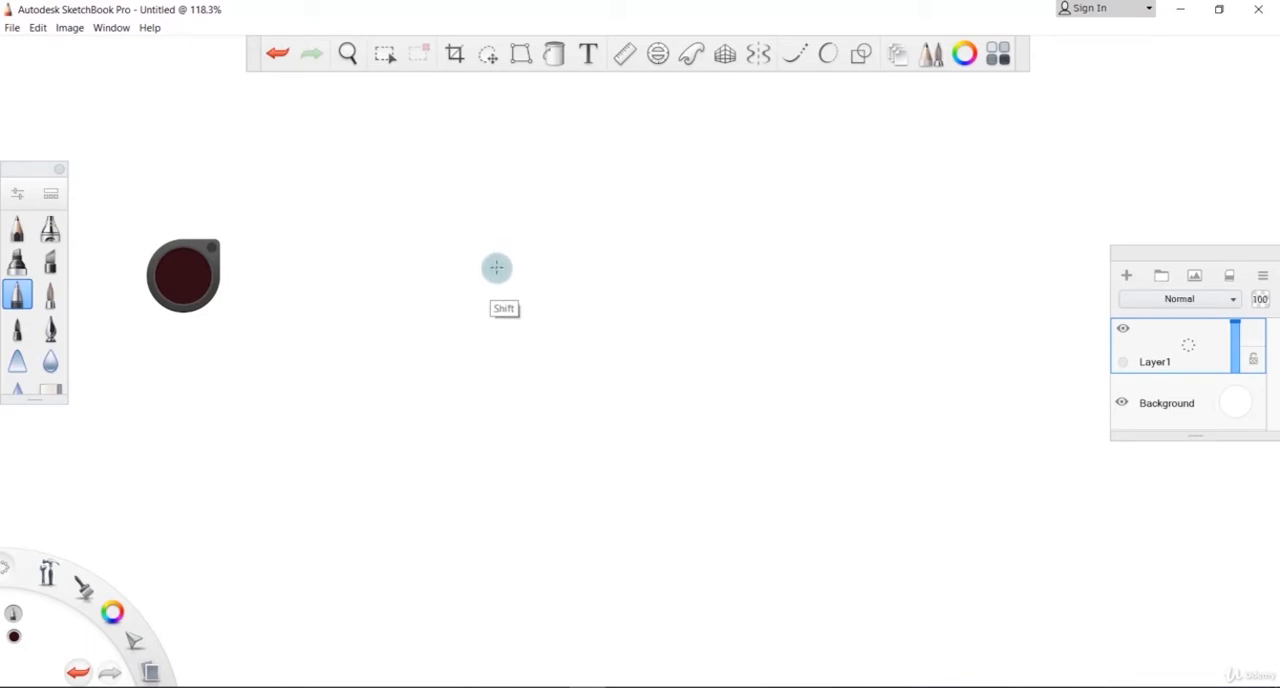
{"action": "mouse_move", "coordinate": [496, 267]}
{"action": "left_mouse_down", "text": "shift"}
{"action": "mouse_move", "coordinate": [574, 269]}
{"action": "mouse_move", "coordinate": [730, 352]}
{"action": "mouse_move", "coordinate": [727, 610]}
{"action": "left_mouse_up", "text": "shift"}
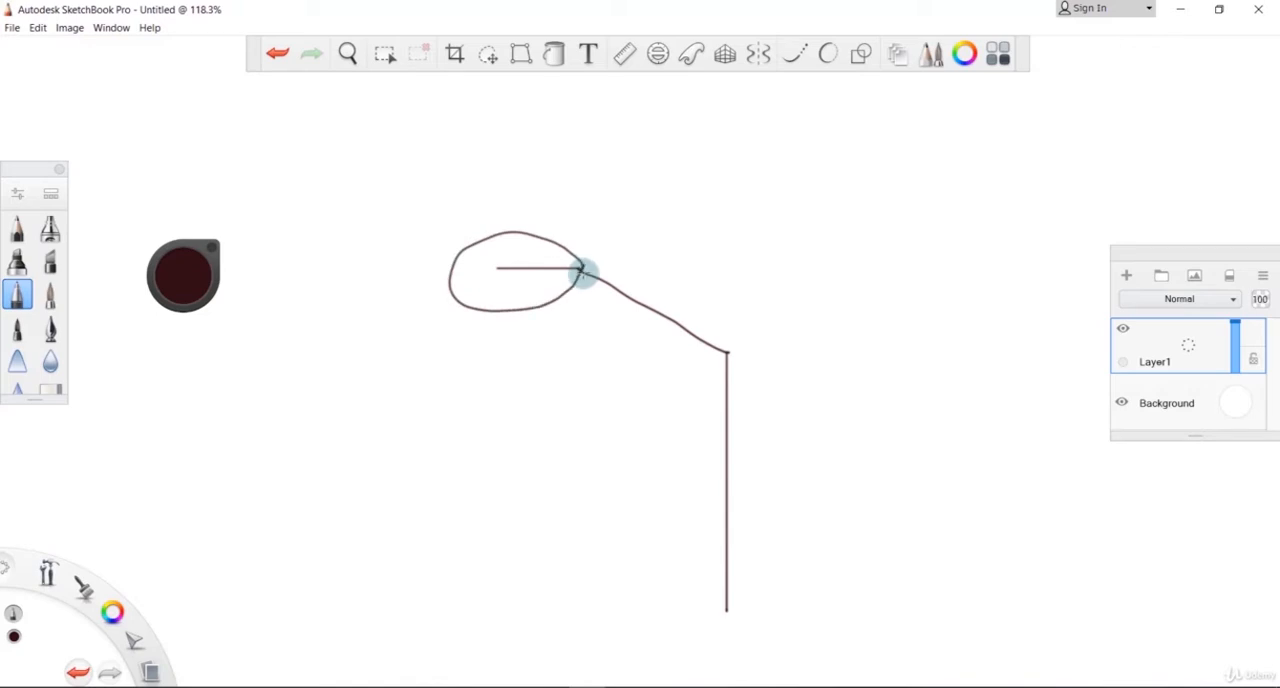
{"action": "left_click_drag", "start_coordinate": [502, 270], "coordinate": [562, 306]}
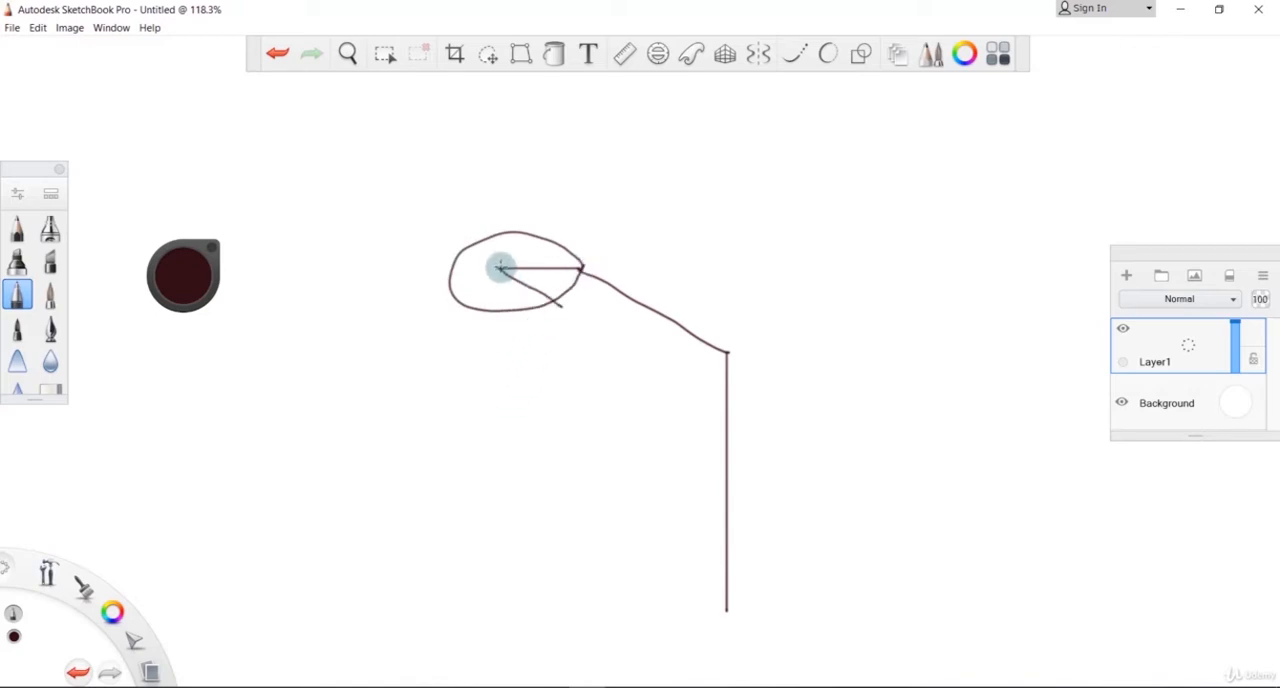
{"action": "left_click_drag", "start_coordinate": [502, 270], "coordinate": [476, 312]}
{"action": "mouse_move", "coordinate": [500, 270]}
{"action": "left_mouse_down"}
{"action": "mouse_move", "coordinate": [455, 260]}
{"action": "mouse_move", "coordinate": [500, 234]}
{"action": "mouse_move", "coordinate": [548, 248]}
{"action": "left_mouse_up"}
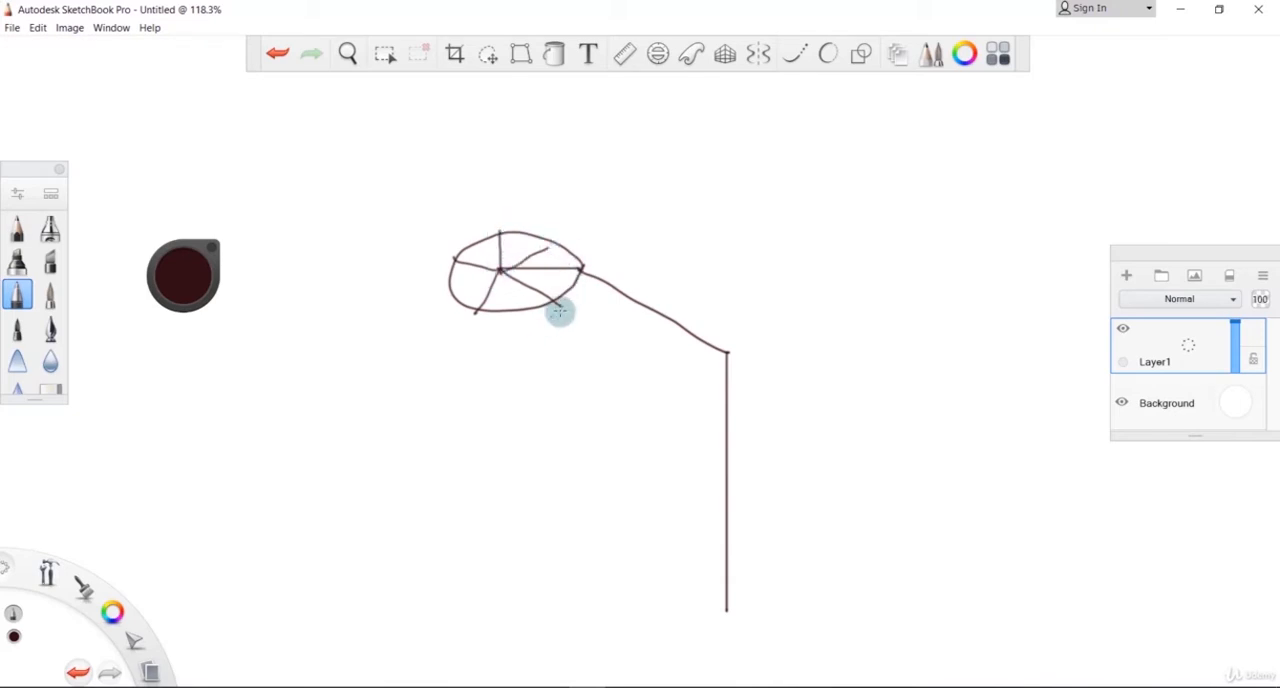
Step: Sketch the other sloping beams and columns around the ring, a curved base line, and a parallel upper edge on the first beam
{"action": "mouse_move", "coordinate": [555, 303]}
{"action": "left_mouse_down"}
{"action": "mouse_move", "coordinate": [622, 360]}
{"action": "mouse_move", "coordinate": [623, 430]}
{"action": "left_mouse_up"}
{"action": "key", "text": "ctrl+z"}
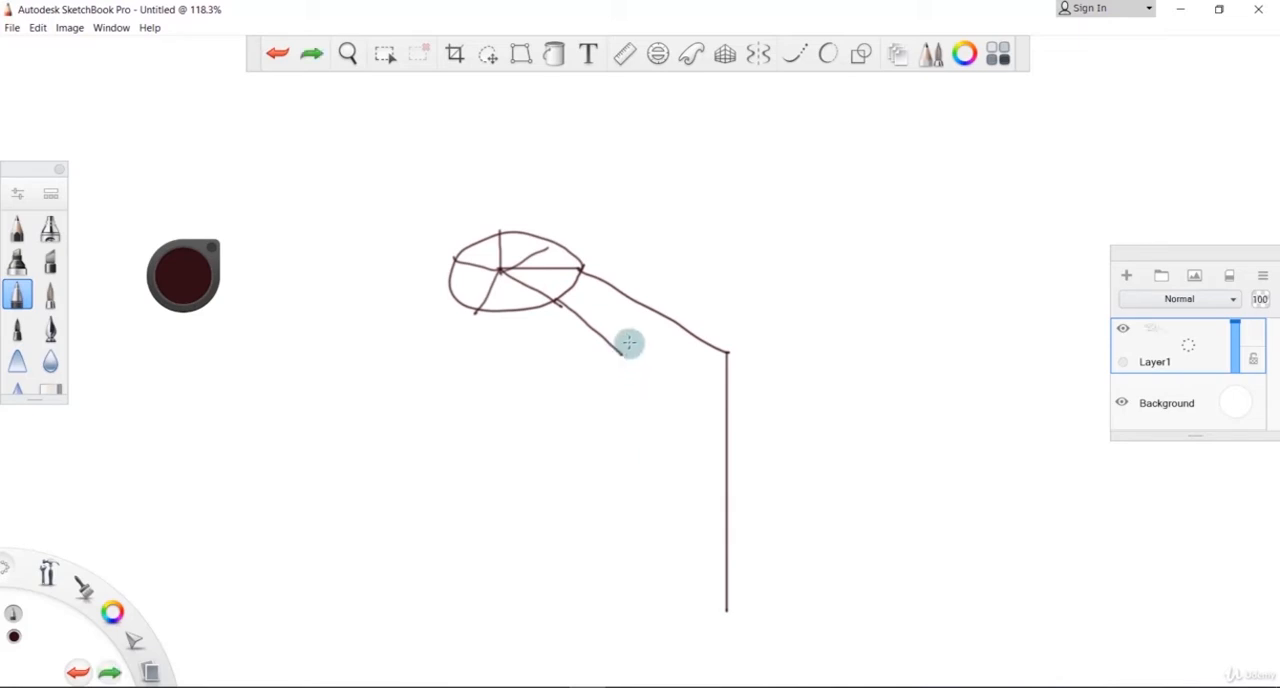
{"action": "left_click_drag", "start_coordinate": [619, 352], "coordinate": [622, 622], "text": "shift"}
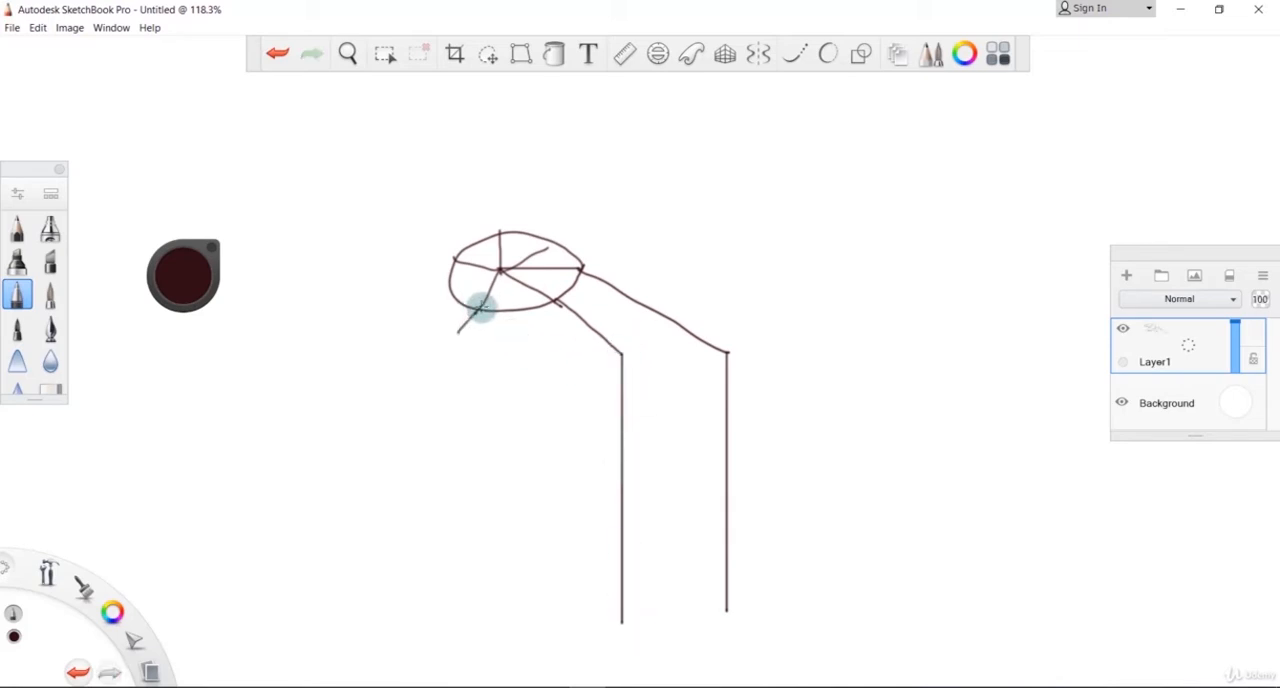
{"action": "mouse_move", "coordinate": [480, 307]}
{"action": "left_mouse_down"}
{"action": "mouse_move", "coordinate": [426, 366]}
{"action": "mouse_move", "coordinate": [438, 650]}
{"action": "left_mouse_up"}
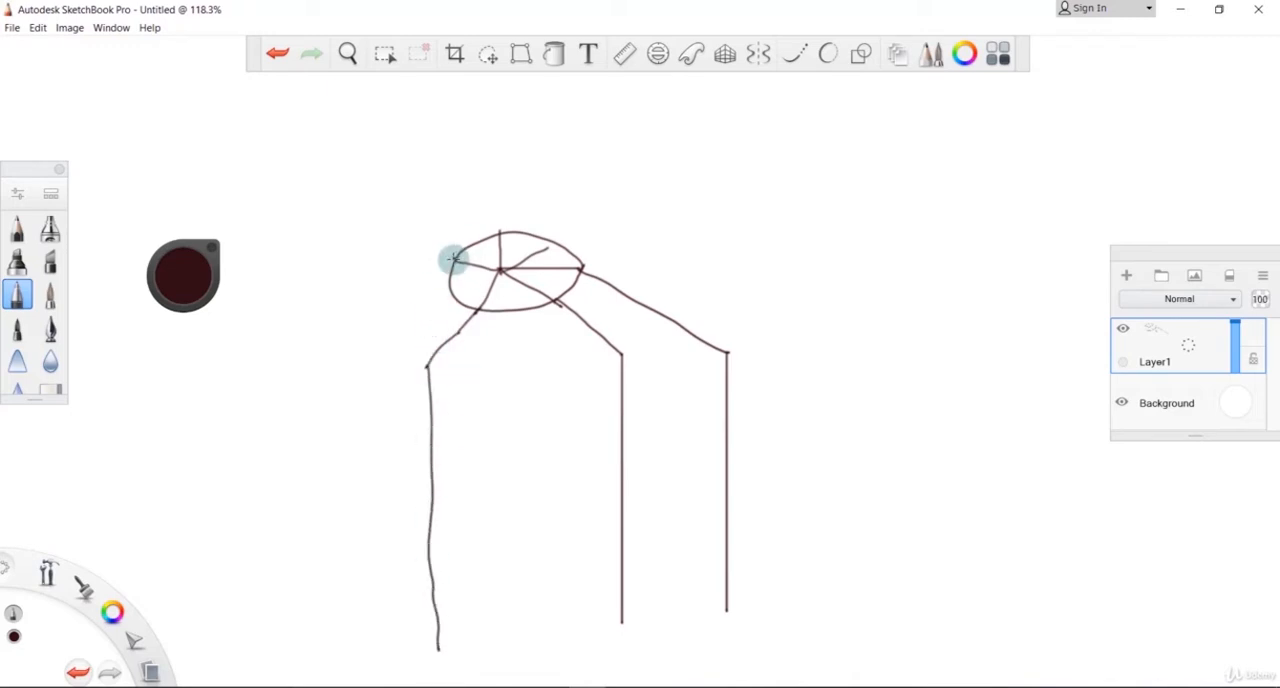
{"action": "left_click_drag", "start_coordinate": [381, 312], "coordinate": [381, 587], "text": "shift"}
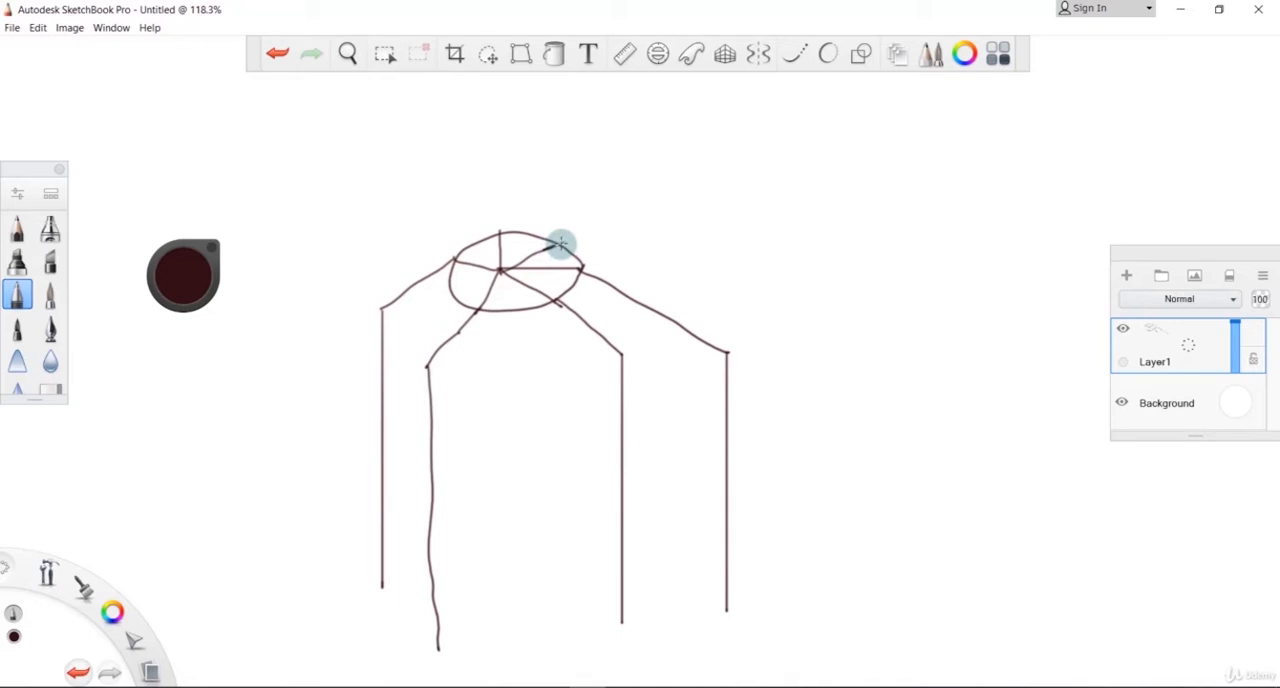
{"action": "mouse_move", "coordinate": [561, 243]}
{"action": "left_mouse_down"}
{"action": "mouse_move", "coordinate": [681, 293]}
{"action": "mouse_move", "coordinate": [681, 334]}
{"action": "left_mouse_up"}
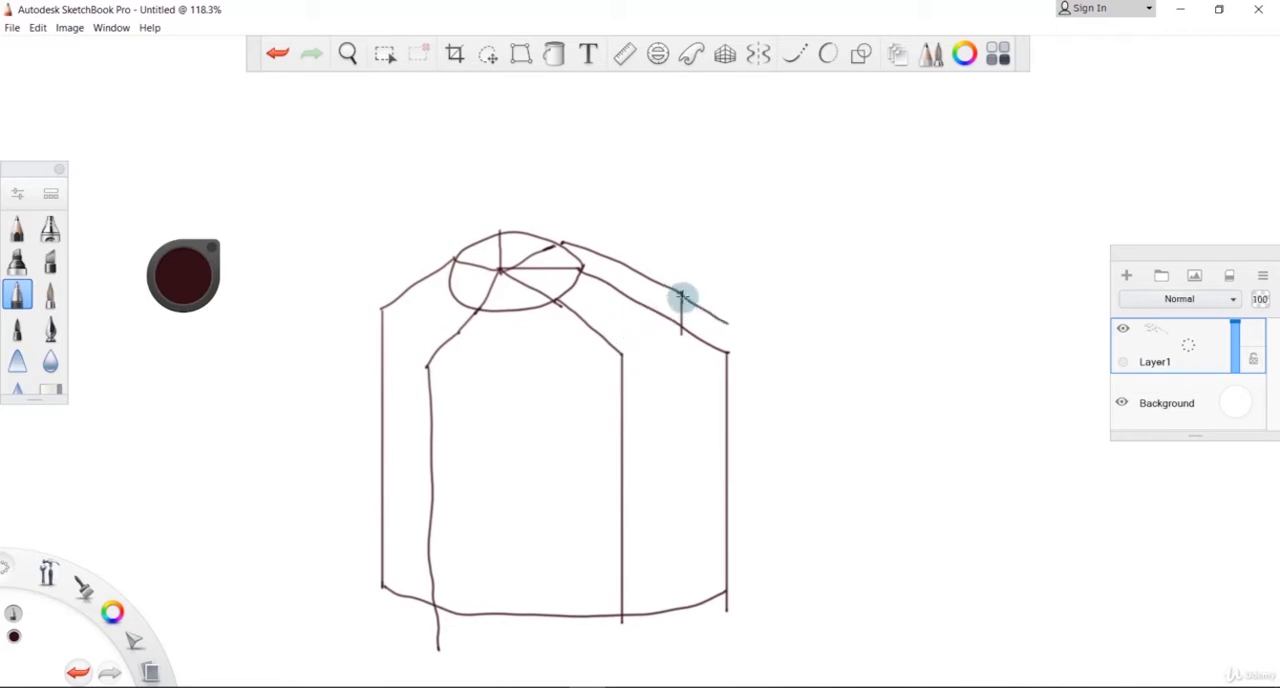
{"action": "left_click_drag", "start_coordinate": [729, 323], "coordinate": [727, 352]}
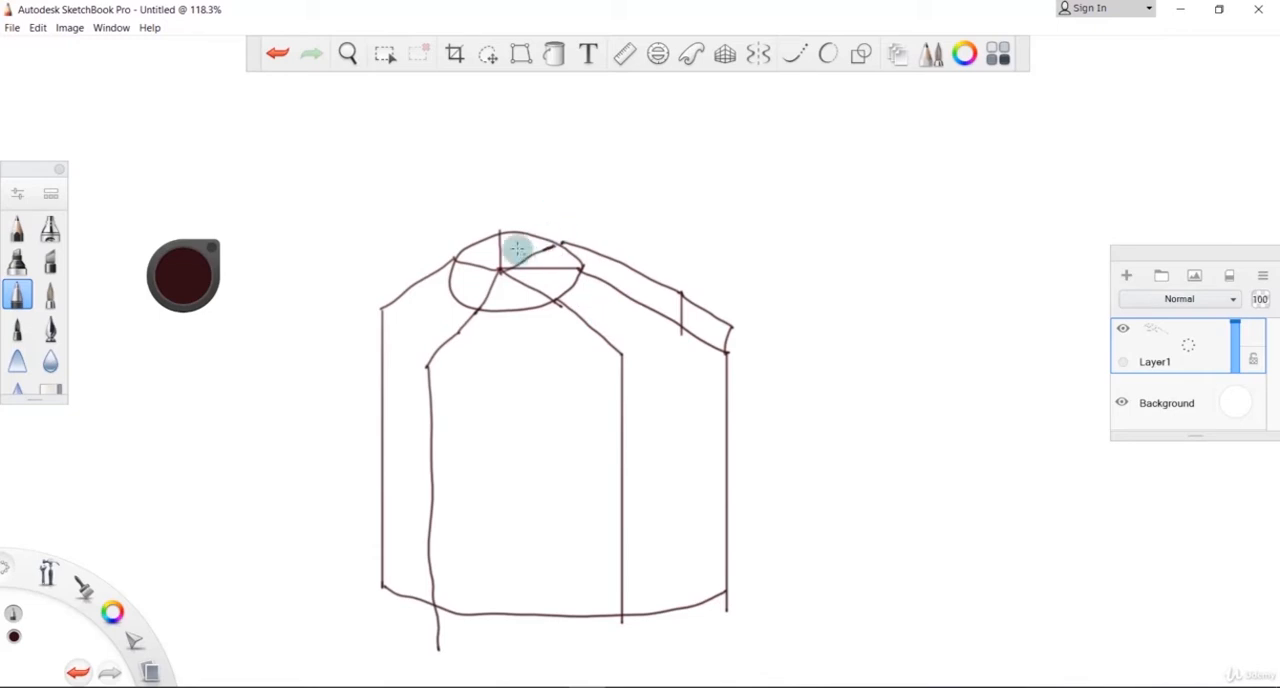
Step: Add extension lines above the ring's centre and edge and label the ring radius 0.5 m
{"action": "left_click_drag", "start_coordinate": [501, 268], "coordinate": [502, 212]}
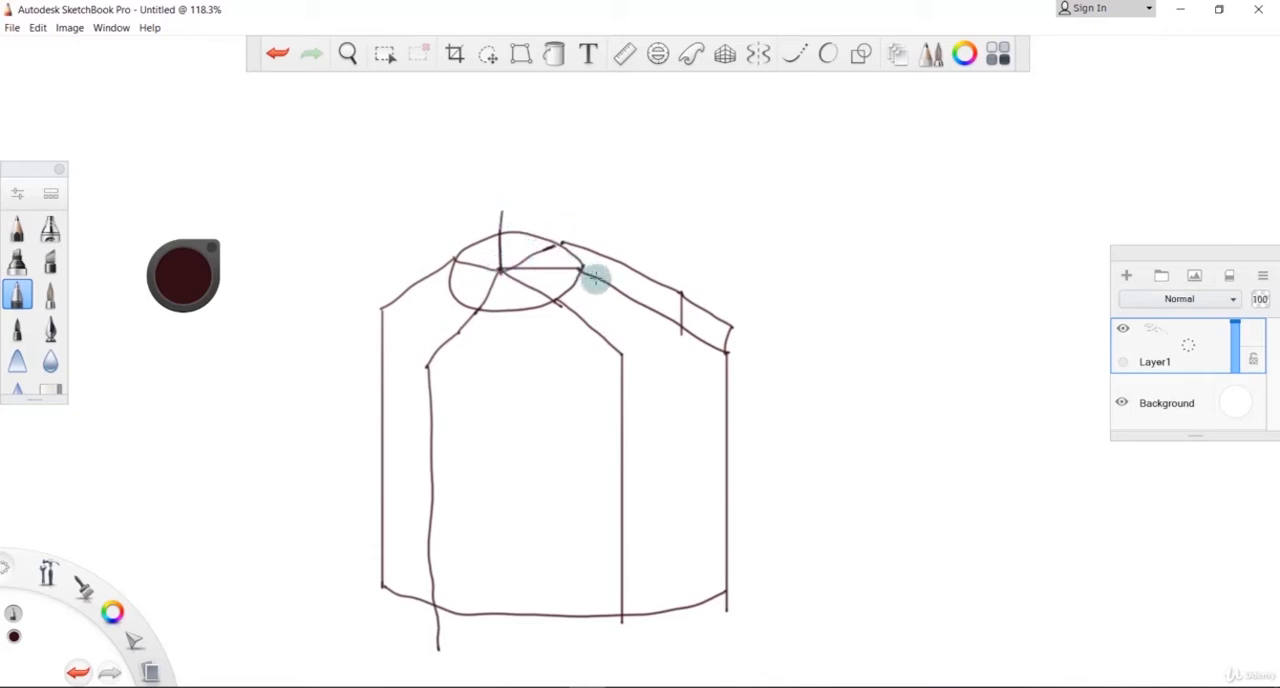
{"action": "left_click_drag", "start_coordinate": [589, 274], "coordinate": [597, 203]}
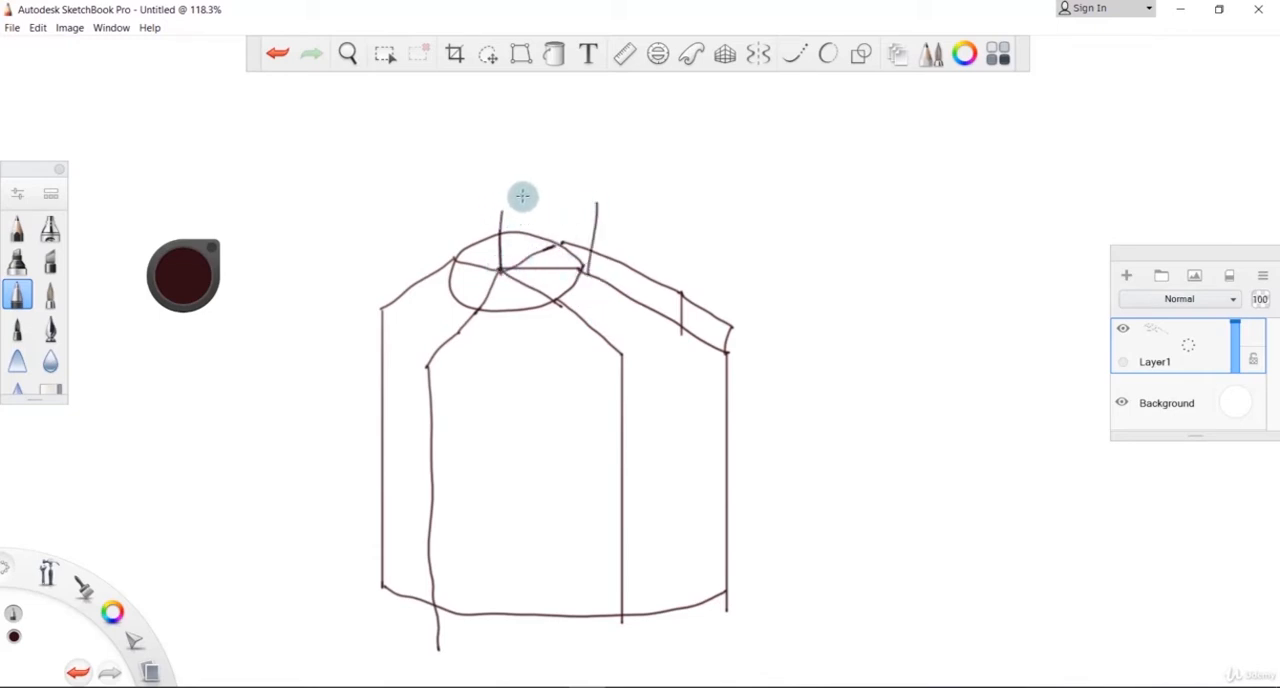
{"action": "left_click_drag", "start_coordinate": [523, 195], "coordinate": [576, 199]}
{"action": "left_click", "coordinate": [586, 200]}
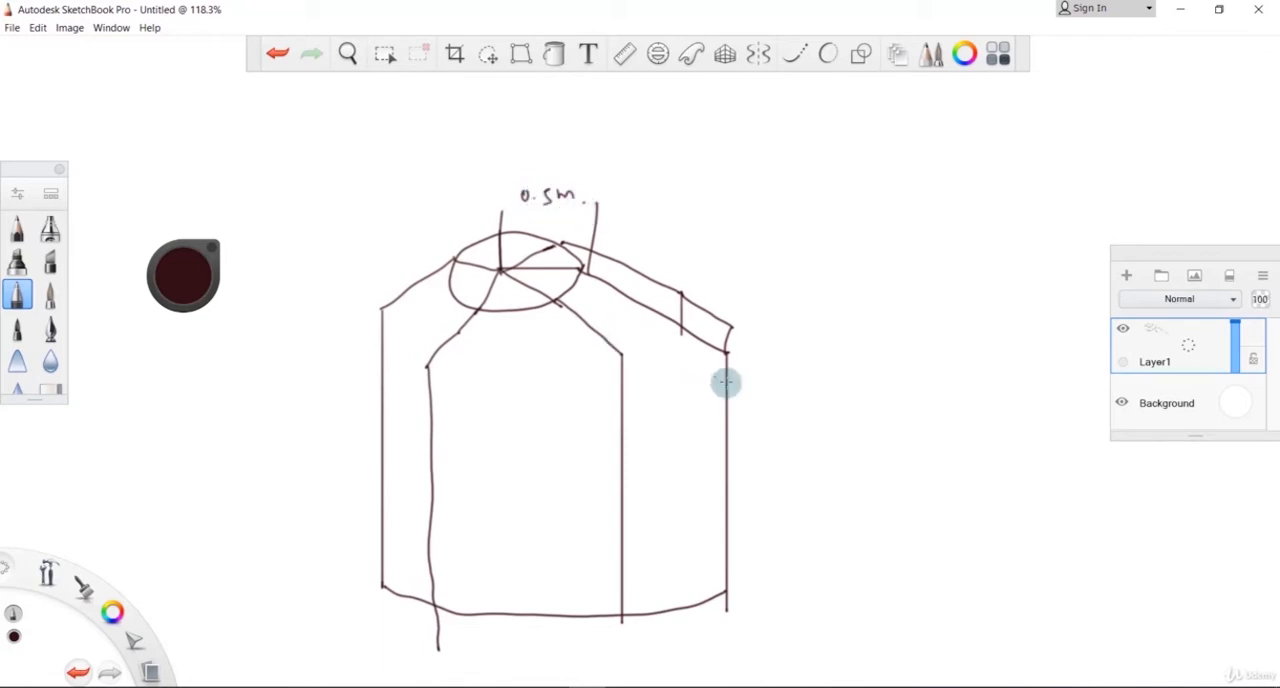
Step: Add handwritten dimensions of 5 m for the column height and 3 m for the sloping beam's horizontal run
{"action": "left_click_drag", "start_coordinate": [749, 359], "coordinate": [770, 351]}
{"action": "mouse_move", "coordinate": [766, 515]}
{"action": "left_mouse_down"}
{"action": "mouse_move", "coordinate": [766, 590]}
{"action": "mouse_move", "coordinate": [778, 587]}
{"action": "left_mouse_up"}
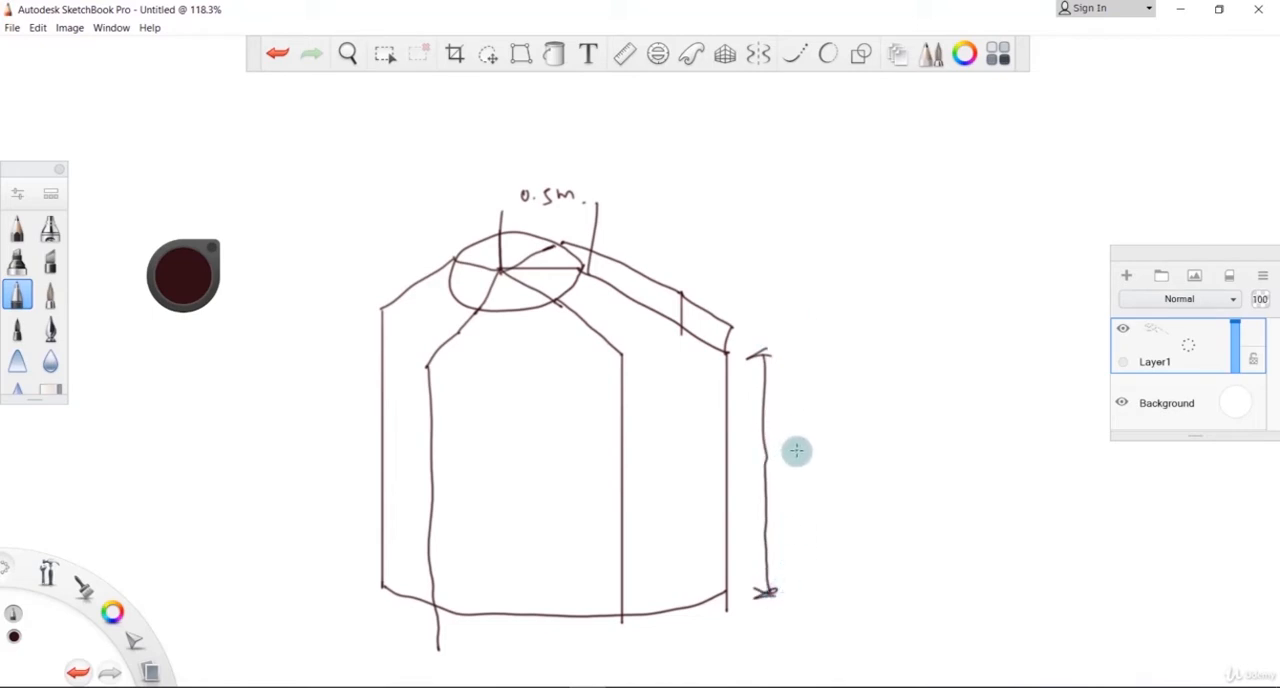
{"action": "mouse_move", "coordinate": [811, 454]}
{"action": "left_mouse_down"}
{"action": "mouse_move", "coordinate": [790, 483]}
{"action": "mouse_move", "coordinate": [851, 481]}
{"action": "left_mouse_up"}
{"action": "left_click", "coordinate": [860, 480]}
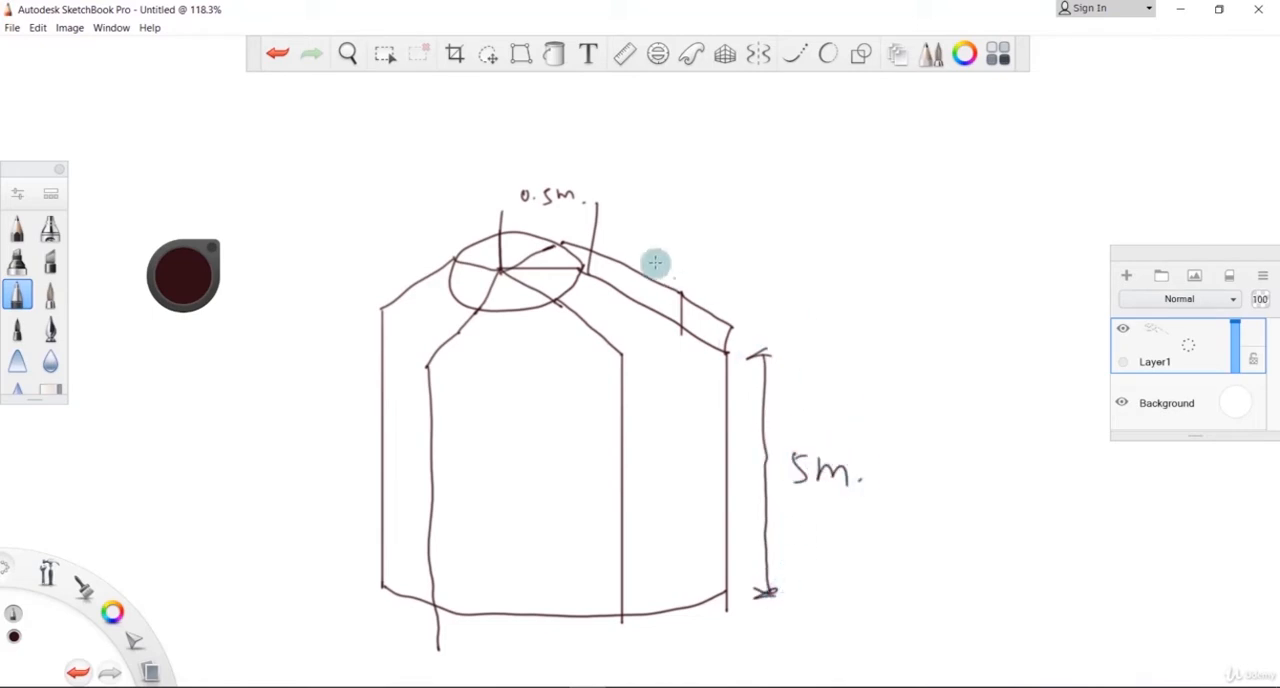
{"action": "mouse_move", "coordinate": [609, 213]}
{"action": "left_mouse_down"}
{"action": "mouse_move", "coordinate": [609, 224]}
{"action": "mouse_move", "coordinate": [704, 226]}
{"action": "mouse_move", "coordinate": [704, 237]}
{"action": "left_mouse_up"}
{"action": "left_click_drag", "start_coordinate": [724, 215], "coordinate": [725, 241]}
{"action": "mouse_move", "coordinate": [648, 188]}
{"action": "left_mouse_down"}
{"action": "mouse_move", "coordinate": [649, 203]}
{"action": "mouse_move", "coordinate": [690, 200]}
{"action": "left_mouse_up"}
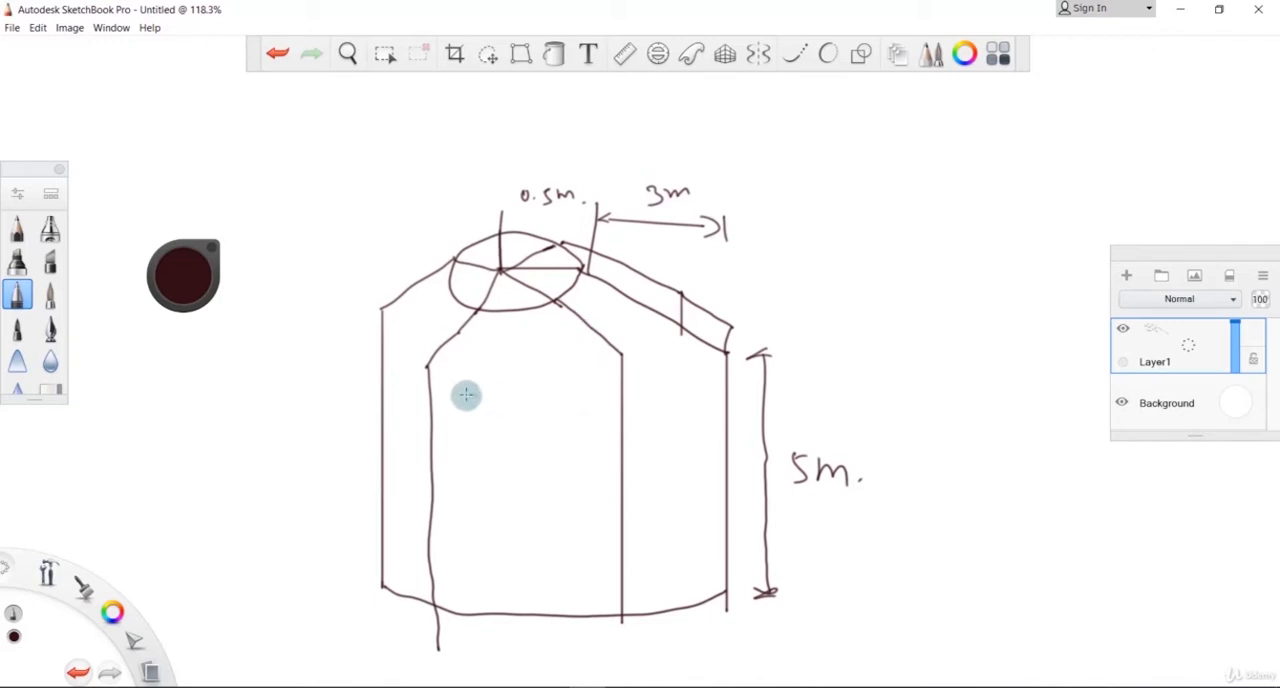
Step: Sketch a dashed curve linking the column tops and thicken the front sloping beam below the ring
{"action": "left_click_drag", "start_coordinate": [494, 372], "coordinate": [508, 370]}
{"action": "left_click_drag", "start_coordinate": [523, 371], "coordinate": [542, 373]}
{"action": "left_click_drag", "start_coordinate": [554, 374], "coordinate": [648, 360]}
{"action": "mouse_move", "coordinate": [668, 354]}
{"action": "left_mouse_down"}
{"action": "mouse_move", "coordinate": [717, 336]}
{"action": "mouse_move", "coordinate": [718, 322]}
{"action": "left_mouse_up"}
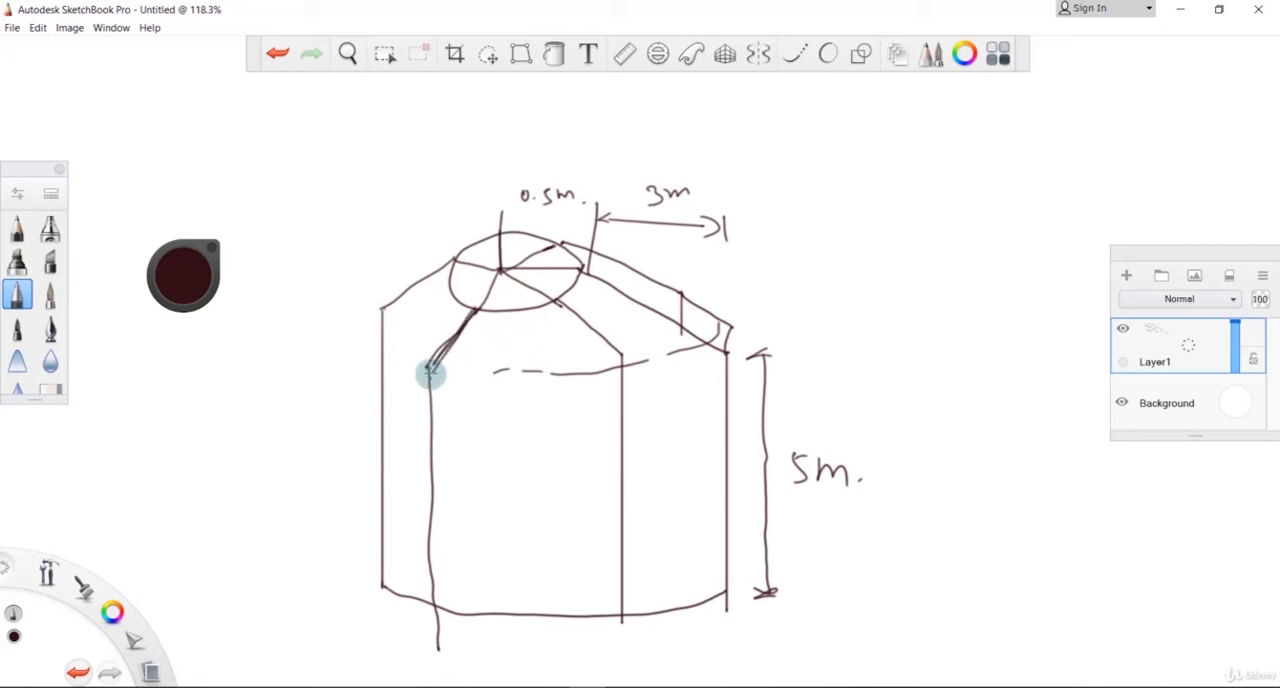
{"action": "left_click_drag", "start_coordinate": [431, 372], "coordinate": [474, 312]}
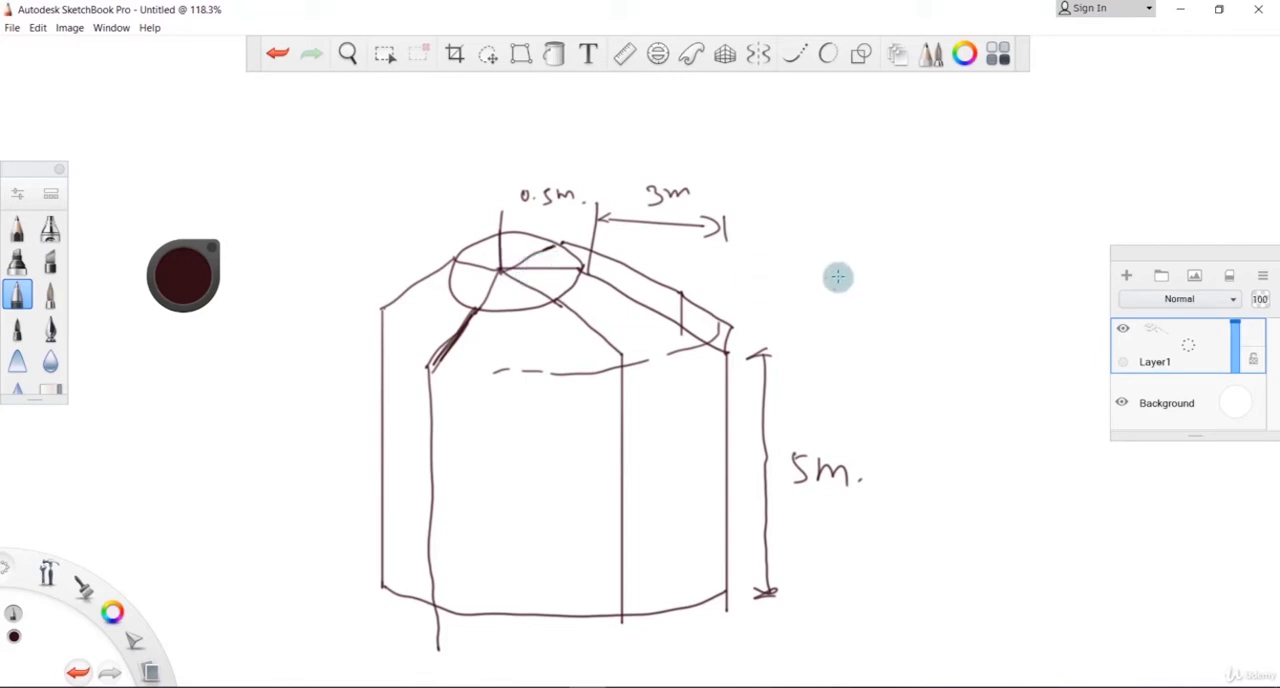
Step: Write the label "(Gajur)" beside the structure and draw a small peak above it
{"action": "mouse_move", "coordinate": [849, 253]}
{"action": "left_mouse_down"}
{"action": "mouse_move", "coordinate": [883, 289]}
{"action": "mouse_move", "coordinate": [951, 268]}
{"action": "left_mouse_up"}
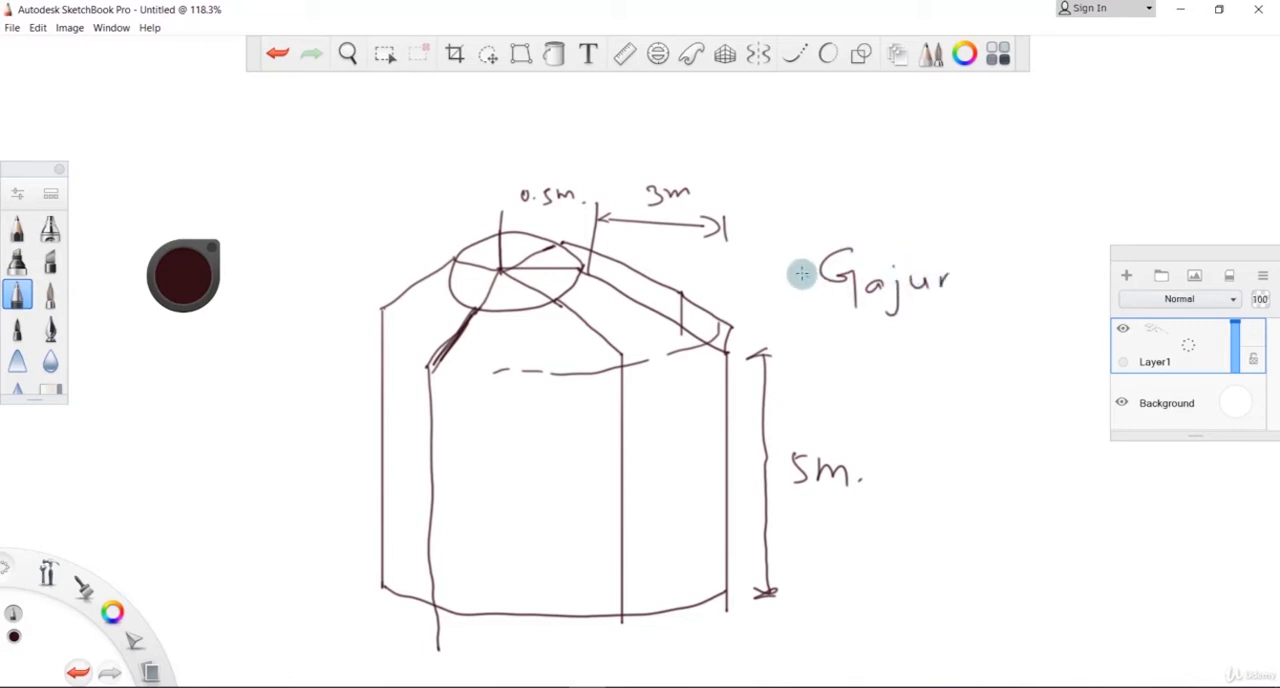
{"action": "left_click_drag", "start_coordinate": [801, 238], "coordinate": [796, 310]}
{"action": "mouse_move", "coordinate": [959, 222]}
{"action": "left_mouse_down"}
{"action": "mouse_move", "coordinate": [976, 284]}
{"action": "mouse_move", "coordinate": [950, 305]}
{"action": "left_mouse_up"}
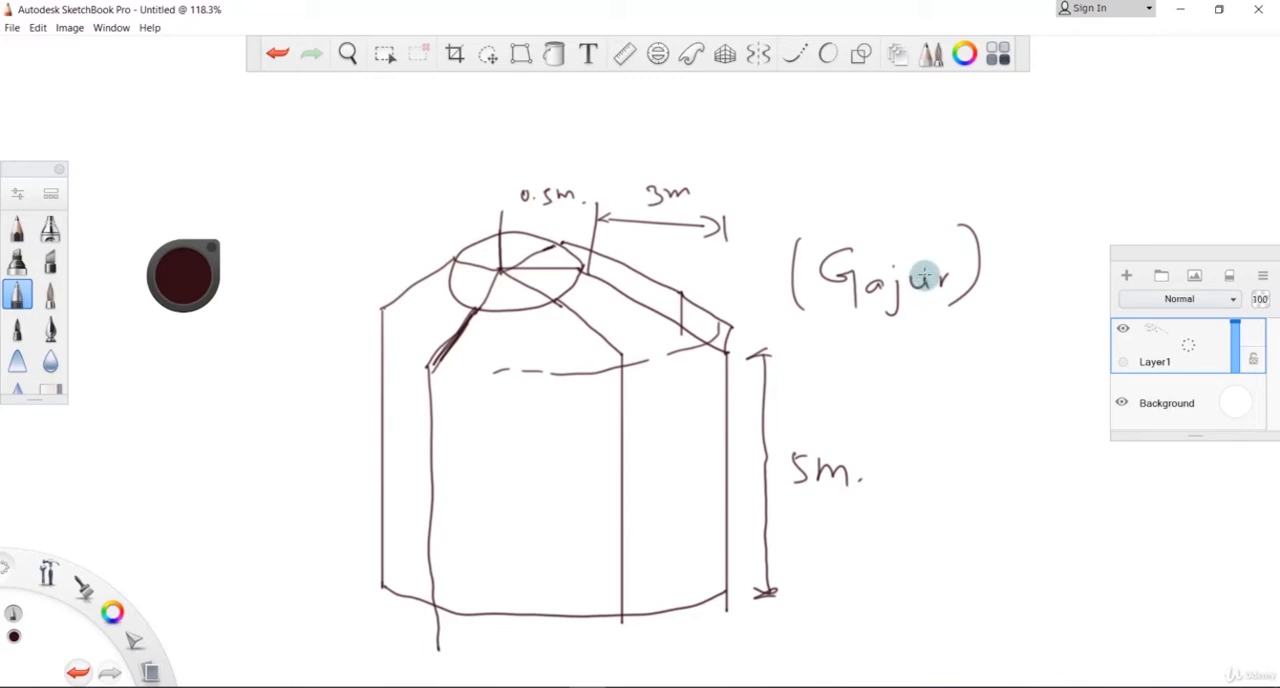
{"action": "left_click", "coordinate": [885, 163]}
{"action": "left_click_drag", "start_coordinate": [900, 145], "coordinate": [940, 179]}
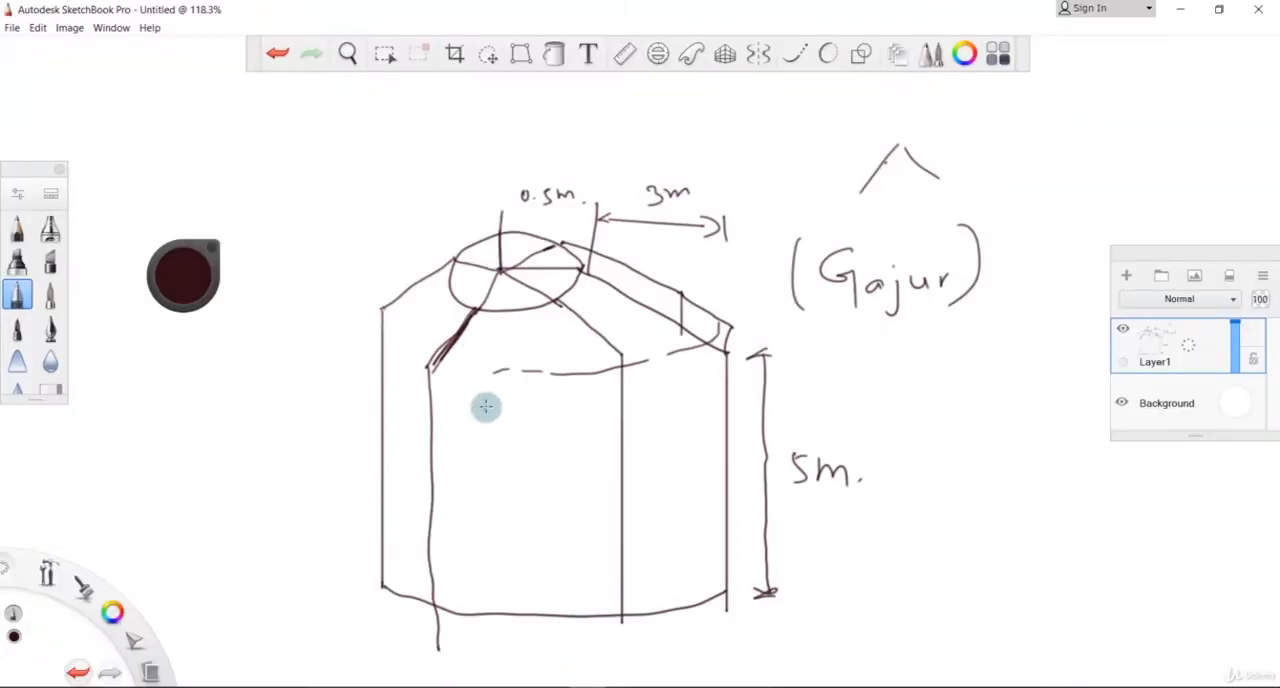
Step: Mark node dots at the ring centre, the ring edge, and the top and base of the 5 m column
{"action": "left_click", "coordinate": [500, 271]}
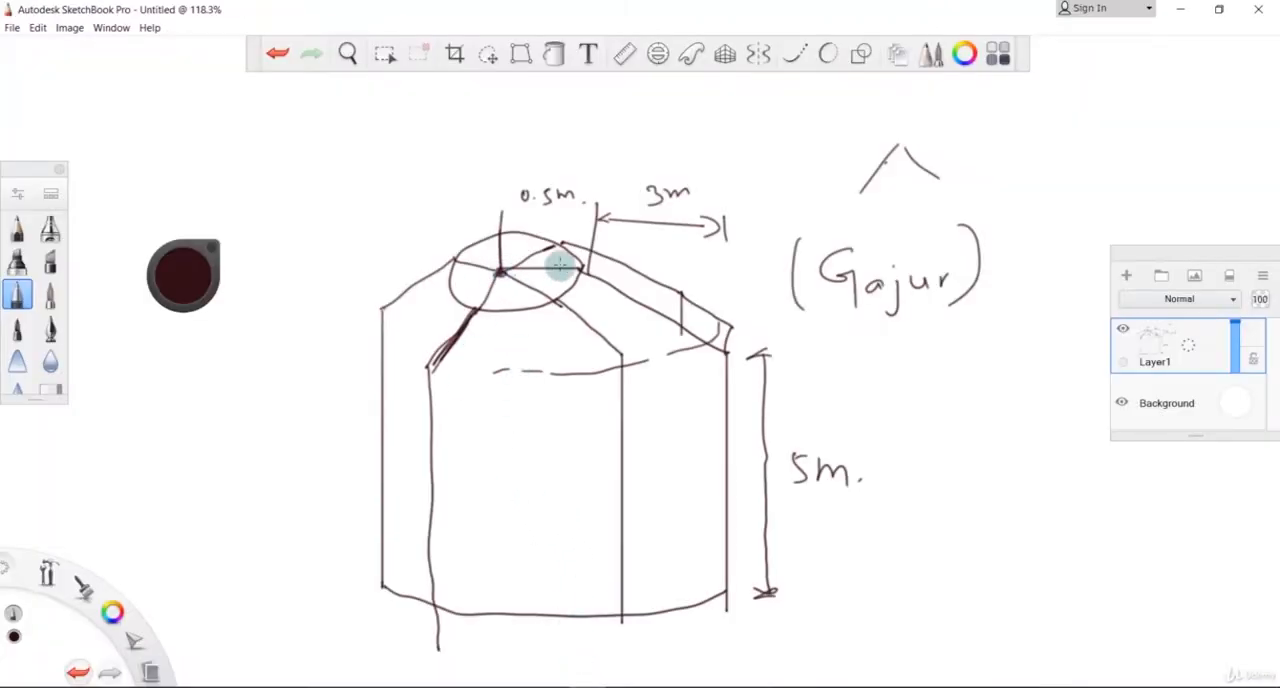
{"action": "left_click", "coordinate": [581, 270]}
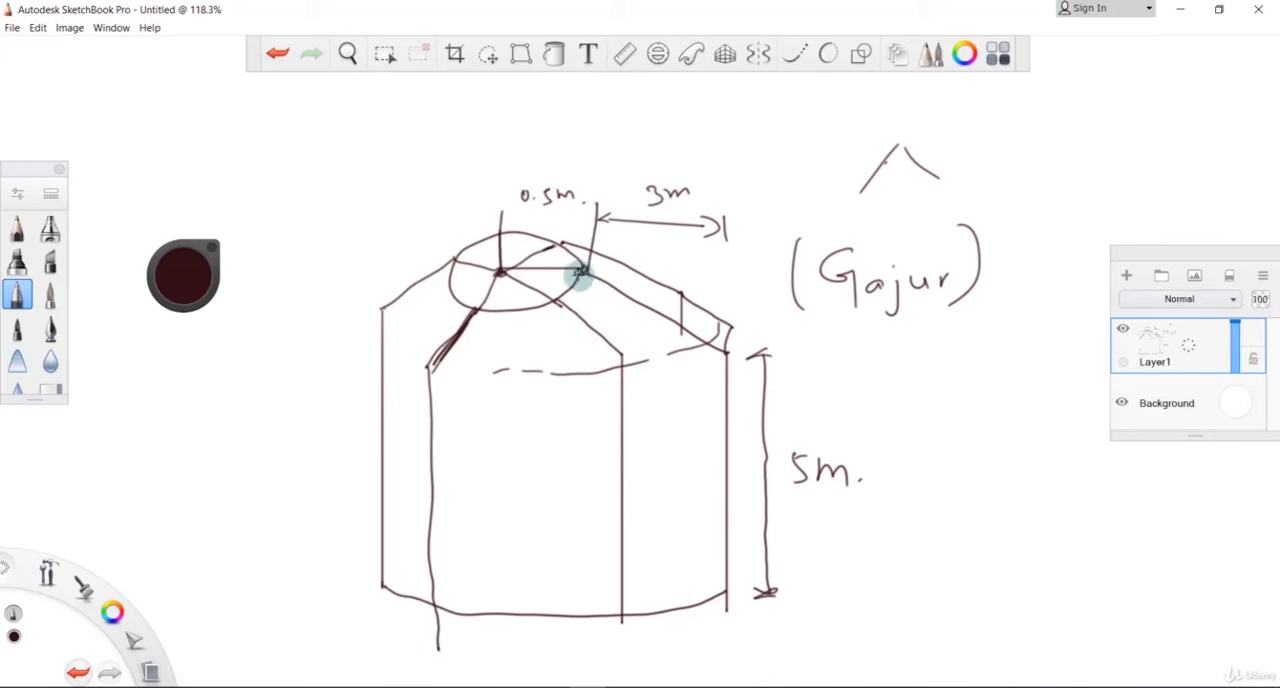
{"action": "left_click", "coordinate": [725, 352]}
{"action": "left_click", "coordinate": [729, 597]}
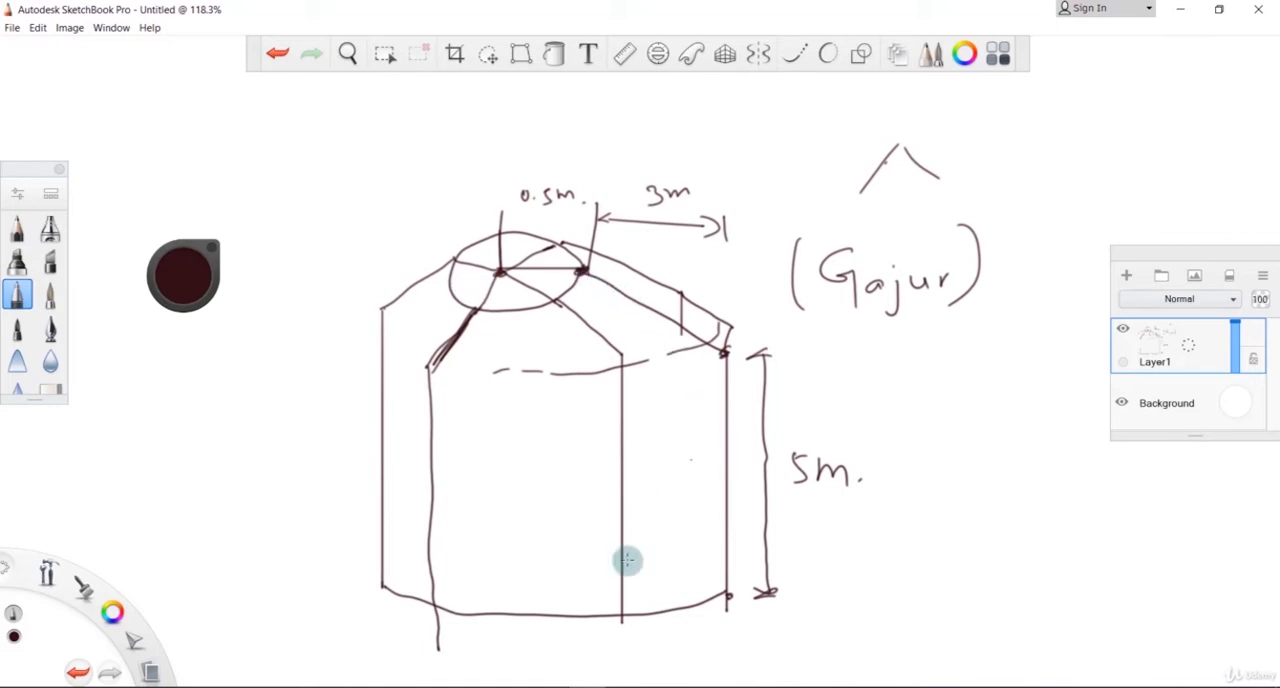
Step: Switch to STAAD.Pro and define node 1 at X 0, Y 0, Z 0 in the node table
{"action": "left_click", "coordinate": [558, 687]}
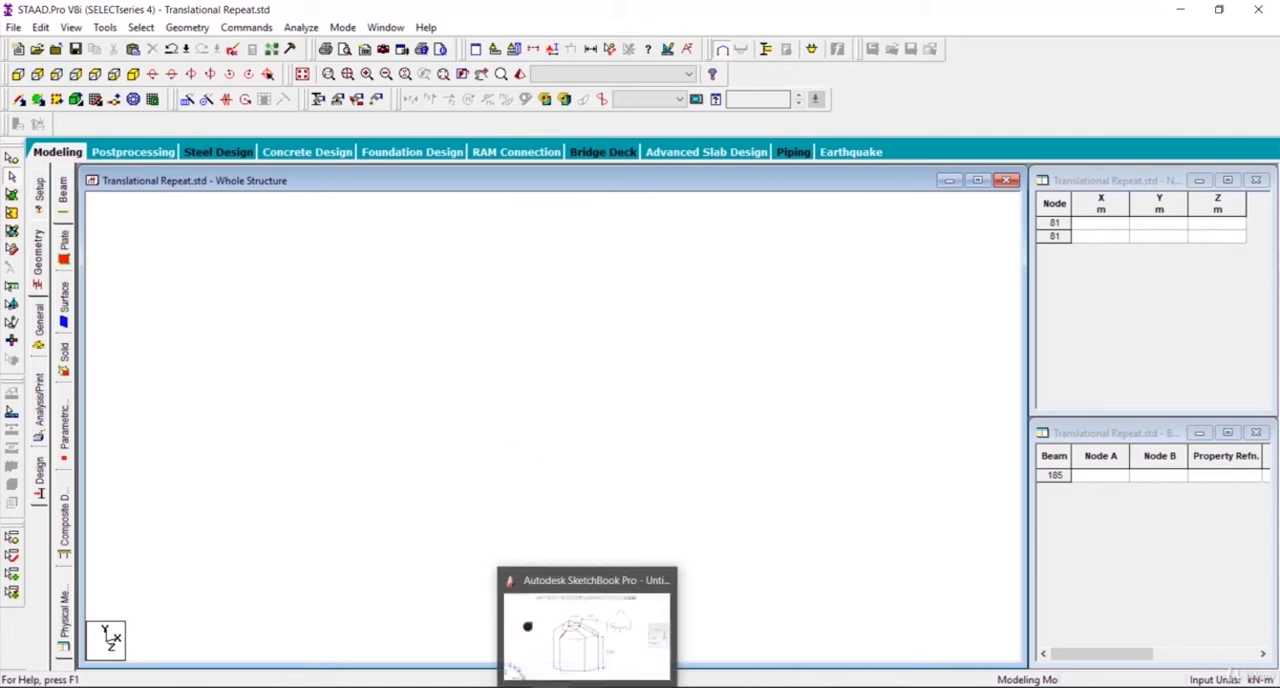
{"action": "left_click", "coordinate": [528, 626]}
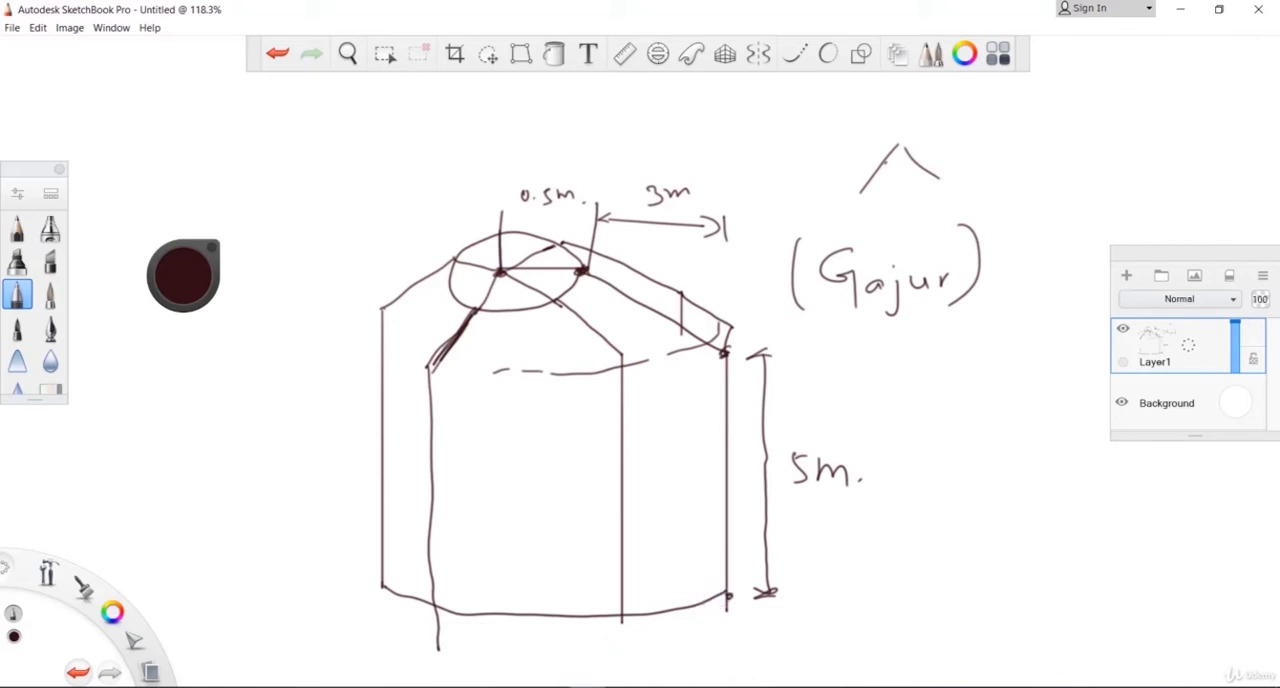
{"action": "left_click", "coordinate": [588, 687]}
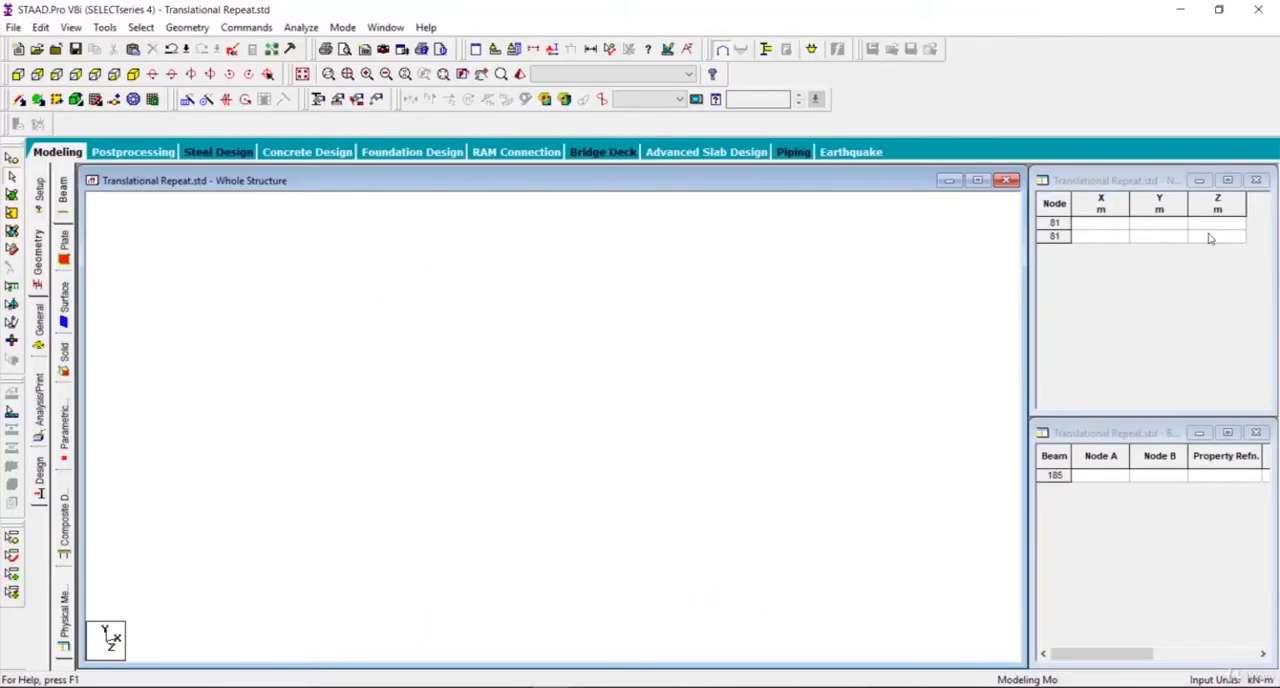
{"action": "left_click", "coordinate": [1093, 226]}
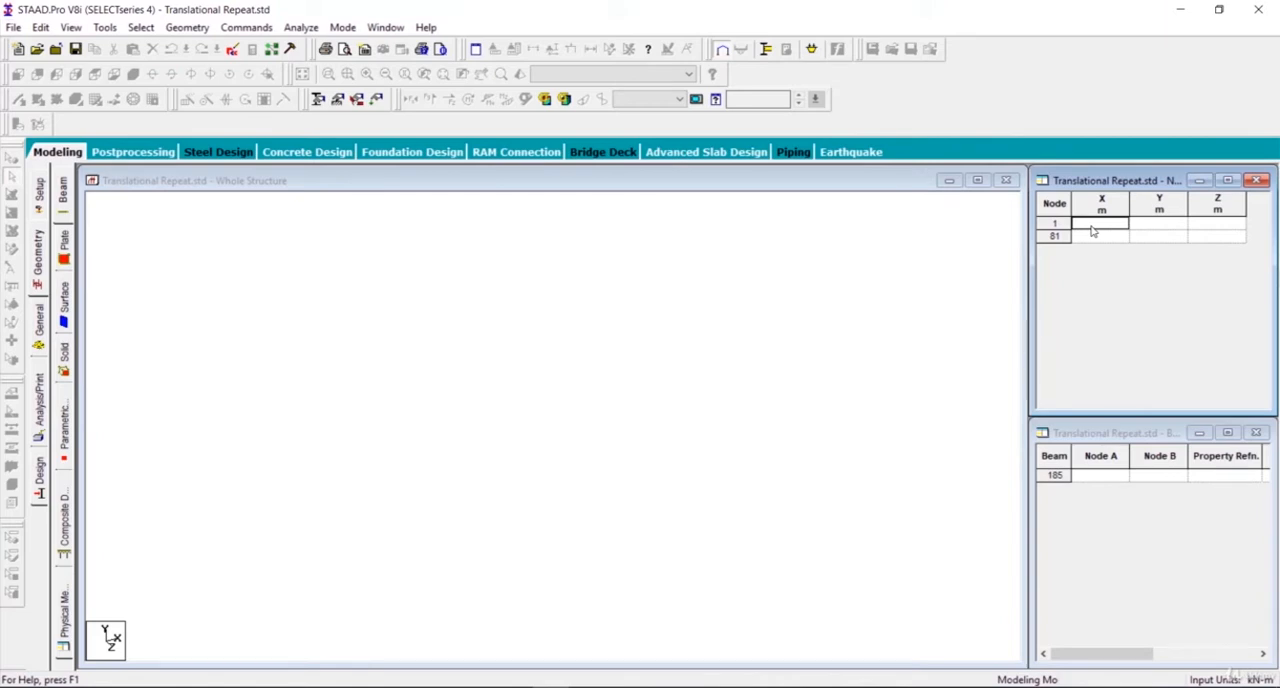
{"action": "key", "text": "Tab"}
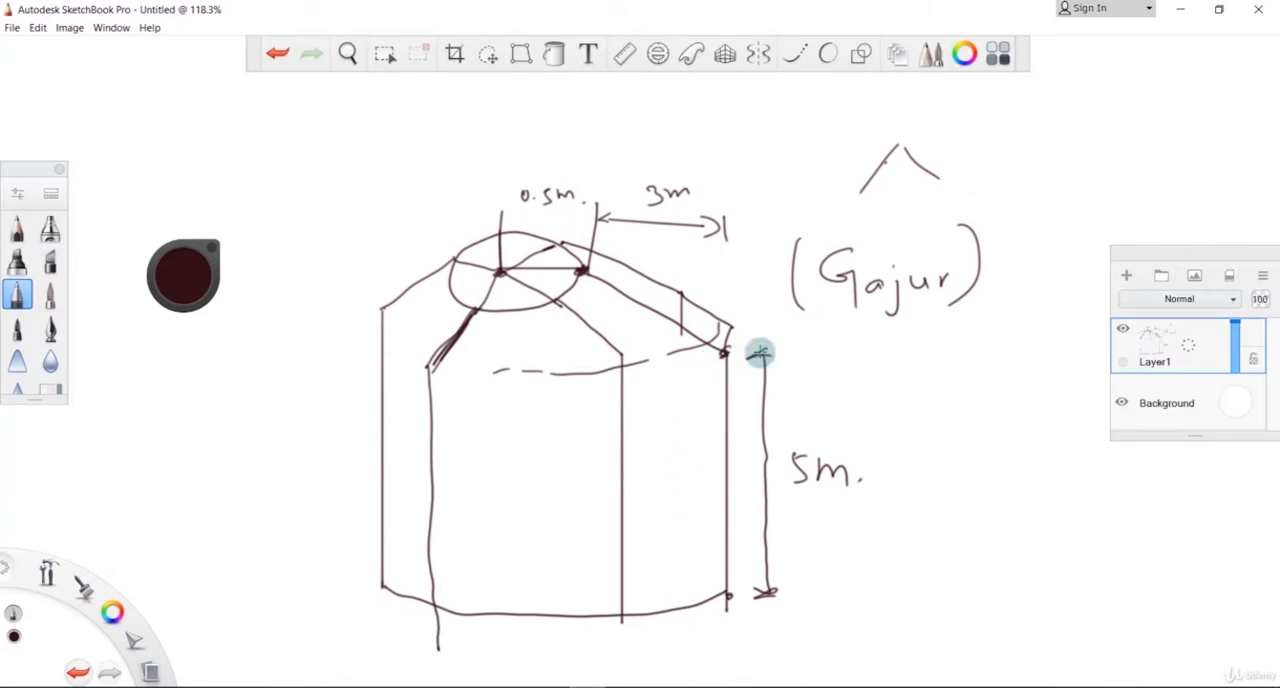
Step: Check the column height in the sketch and define node 2 at X 0, Y 5, Z 0 m in STAAD.Pro
{"action": "left_click", "coordinate": [552, 686]}
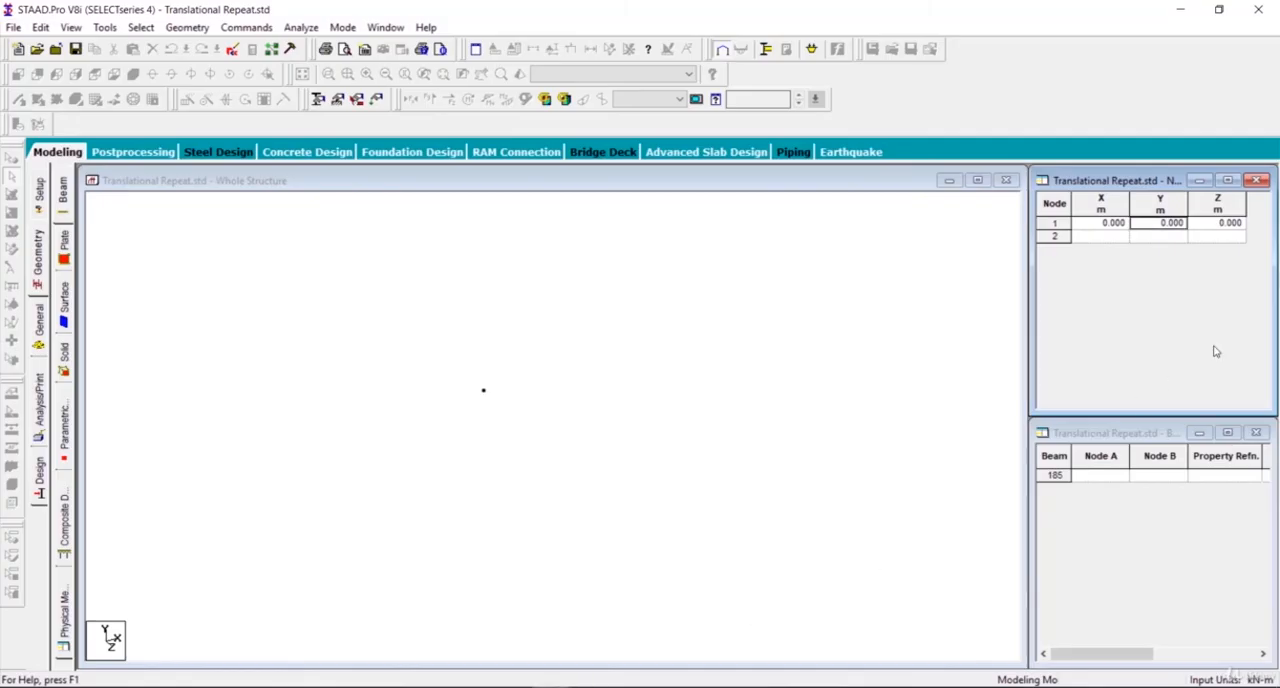
{"action": "left_click", "coordinate": [1103, 237]}
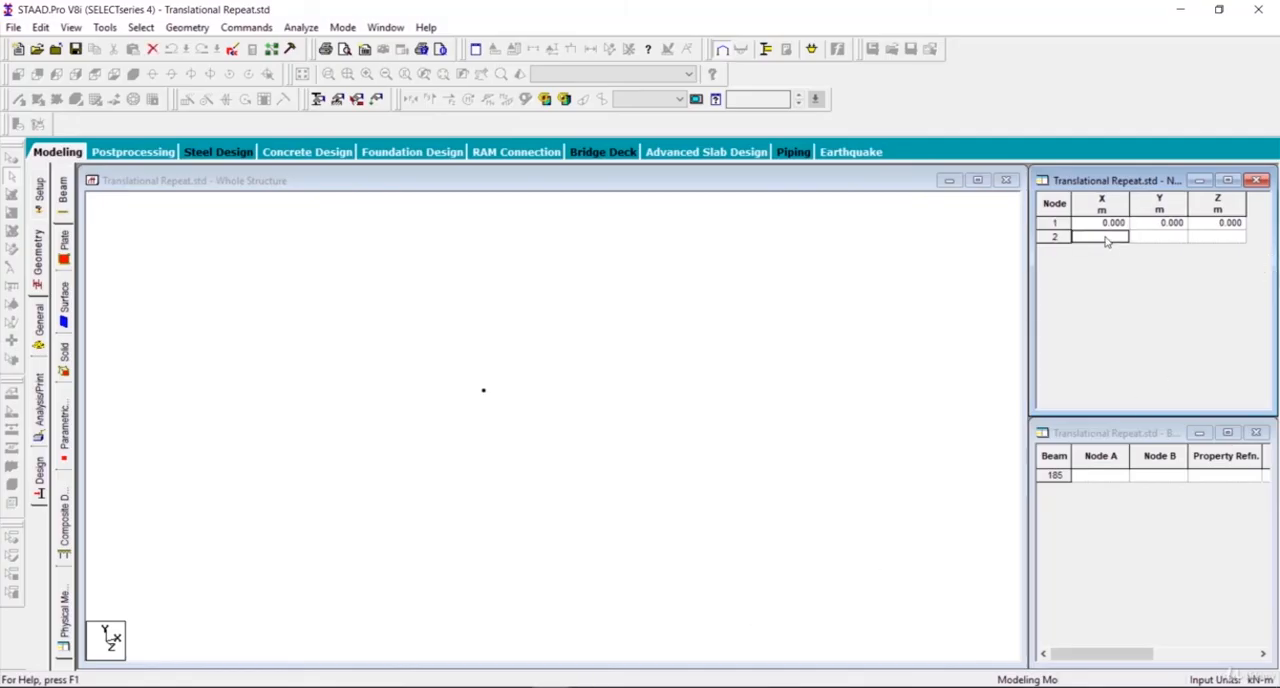
{"action": "type", "text": "5"}
{"action": "key", "text": "Tab"}
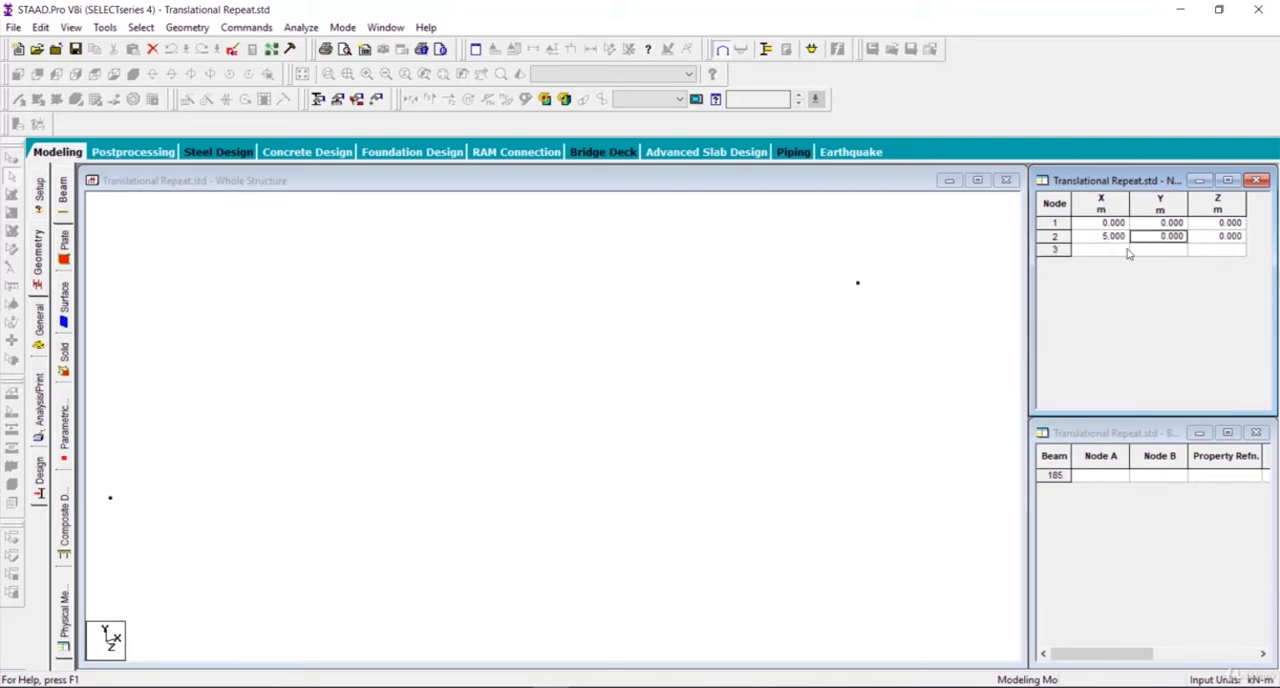
{"action": "left_click", "coordinate": [1178, 232]}
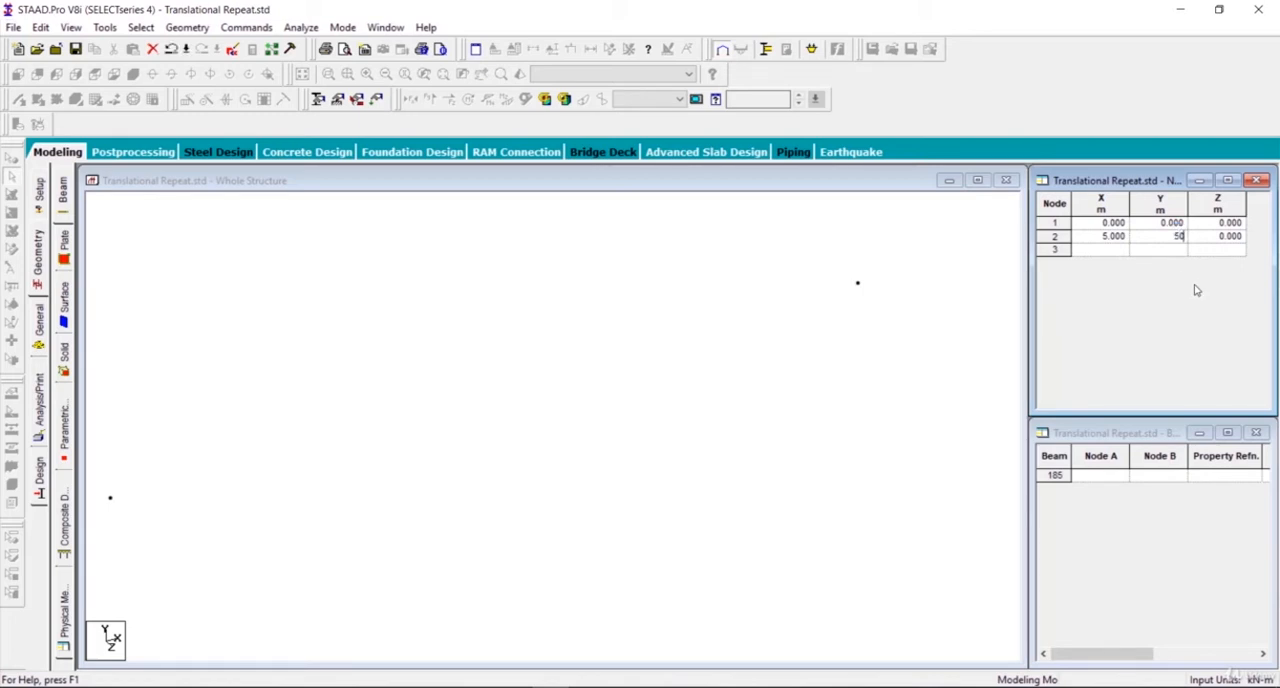
{"action": "left_click", "coordinate": [1113, 237]}
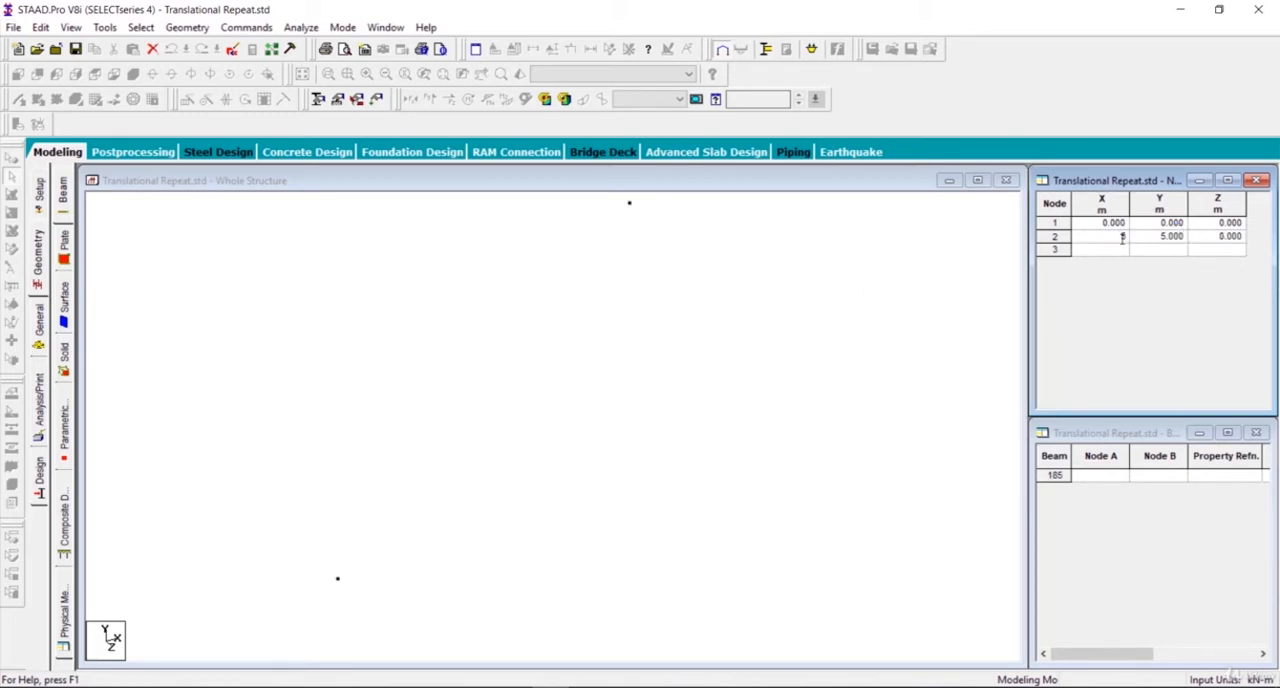
{"action": "left_click", "coordinate": [1153, 240]}
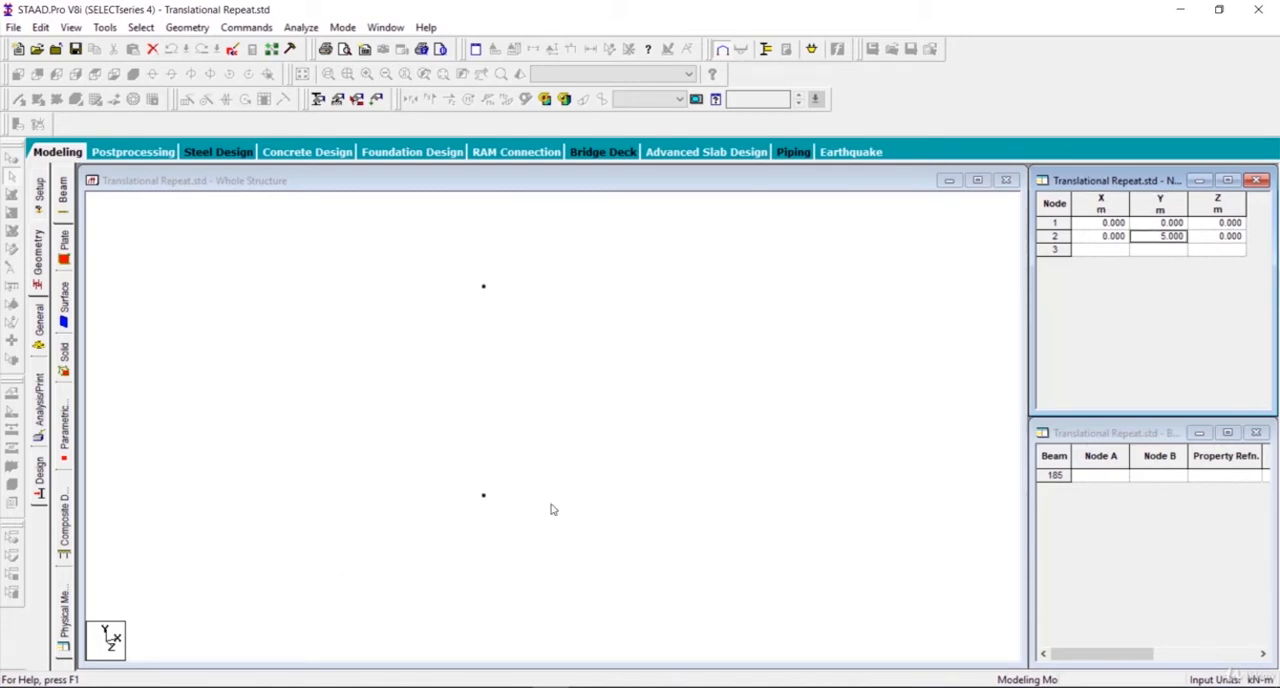
Step: Switch to SketchBook Pro and draw a dashed line at ring level with a 1 m height dimension above the column top
{"action": "left_click", "coordinate": [588, 687]}
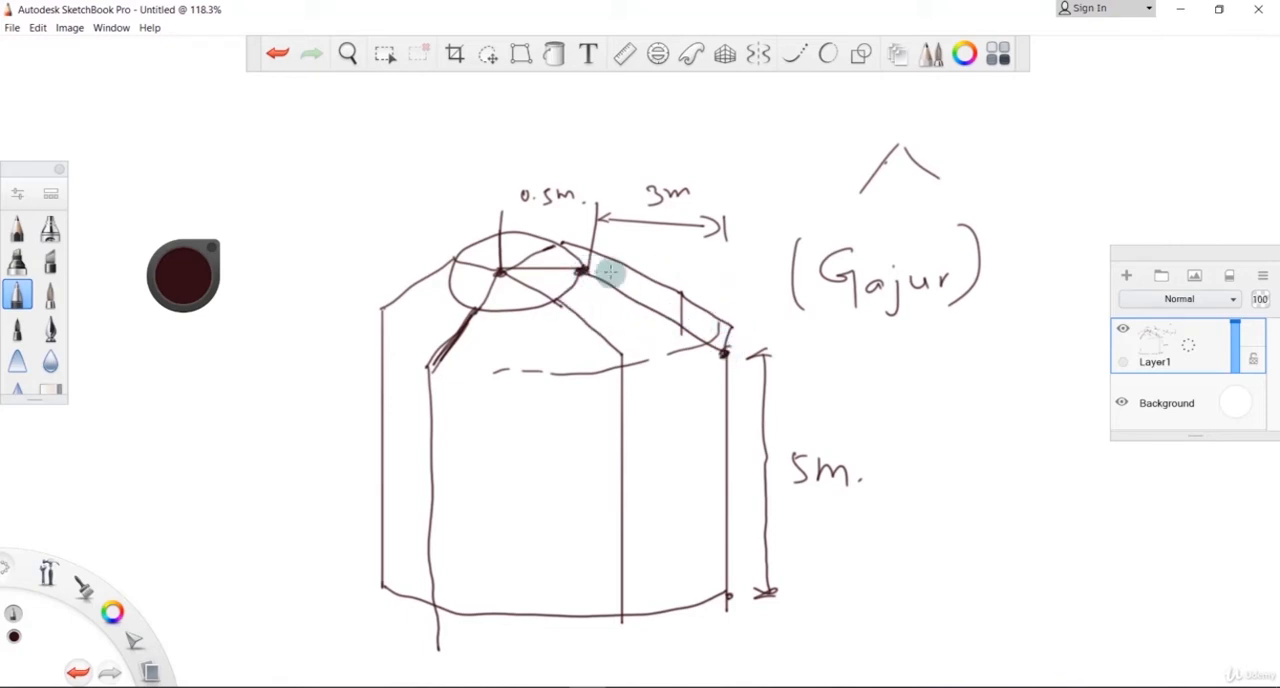
{"action": "left_click_drag", "start_coordinate": [613, 271], "coordinate": [626, 271]}
{"action": "left_click_drag", "start_coordinate": [652, 268], "coordinate": [664, 267]}
{"action": "left_click_drag", "start_coordinate": [694, 263], "coordinate": [761, 260]}
{"action": "left_click_drag", "start_coordinate": [723, 343], "coordinate": [728, 350]}
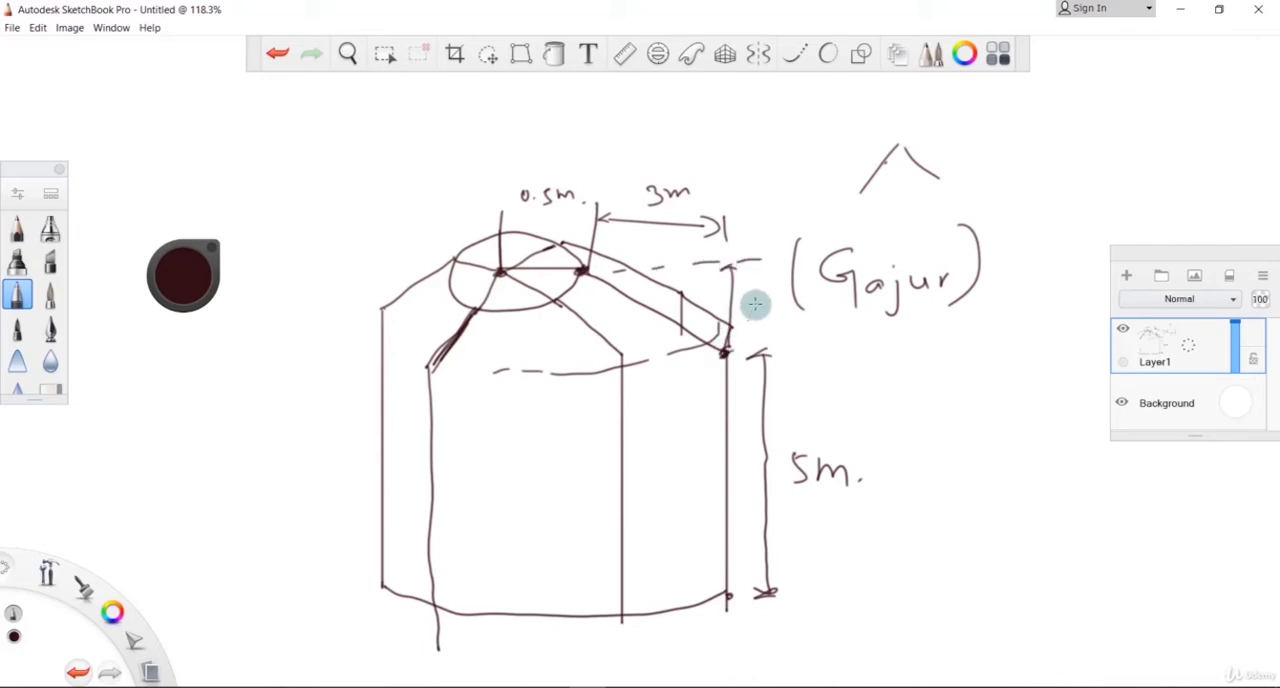
{"action": "left_click_drag", "start_coordinate": [755, 299], "coordinate": [755, 312]}
{"action": "mouse_move", "coordinate": [748, 312]}
{"action": "left_mouse_down"}
{"action": "mouse_move", "coordinate": [784, 314]}
{"action": "mouse_move", "coordinate": [744, 317]}
{"action": "left_mouse_up"}
{"action": "left_click_drag", "start_coordinate": [785, 298], "coordinate": [789, 315]}
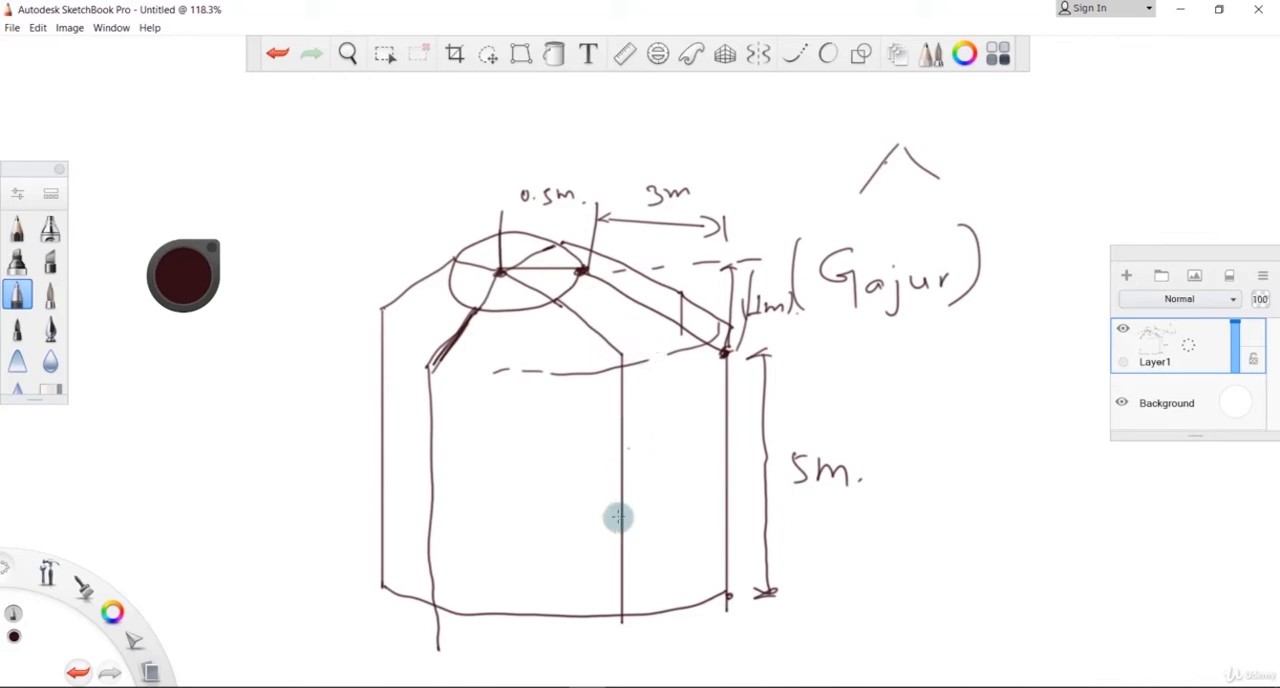
Step: Switch to STAAD.Pro and accept the auto save of the model file
{"action": "mouse_move", "coordinate": [587, 686]}
{"action": "left_click", "coordinate": [550, 628]}
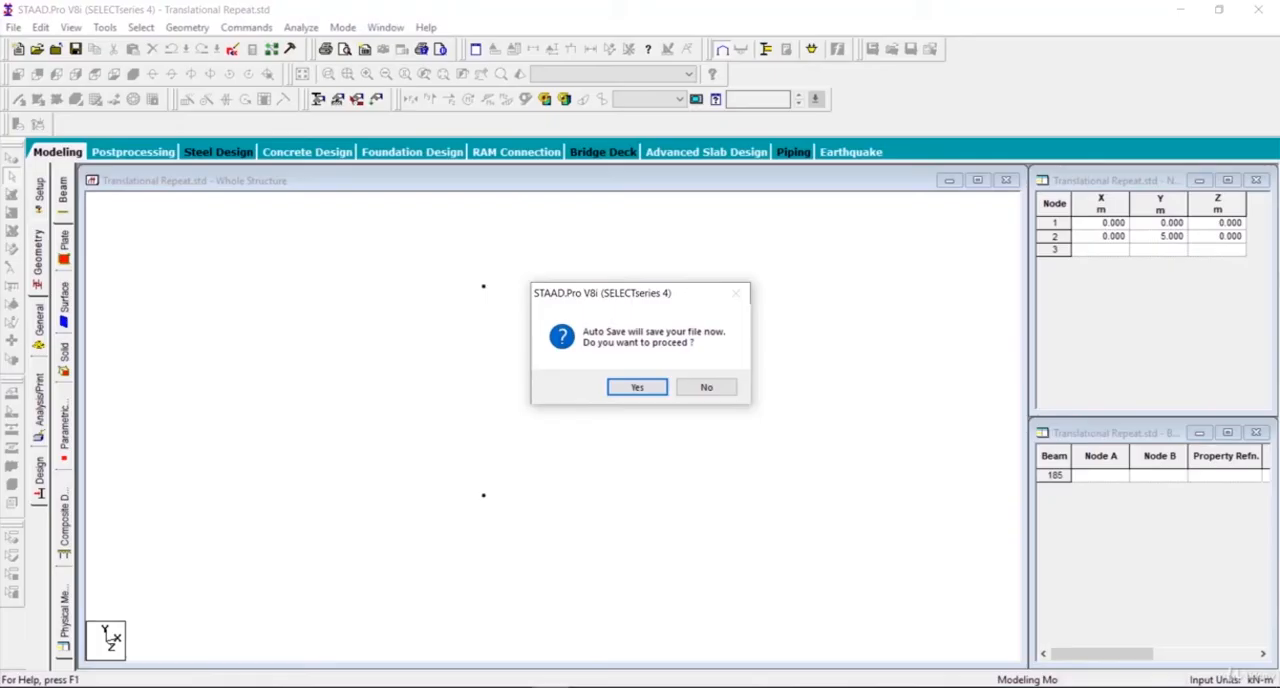
{"action": "left_click", "coordinate": [645, 388]}
{"action": "left_click", "coordinate": [537, 374]}
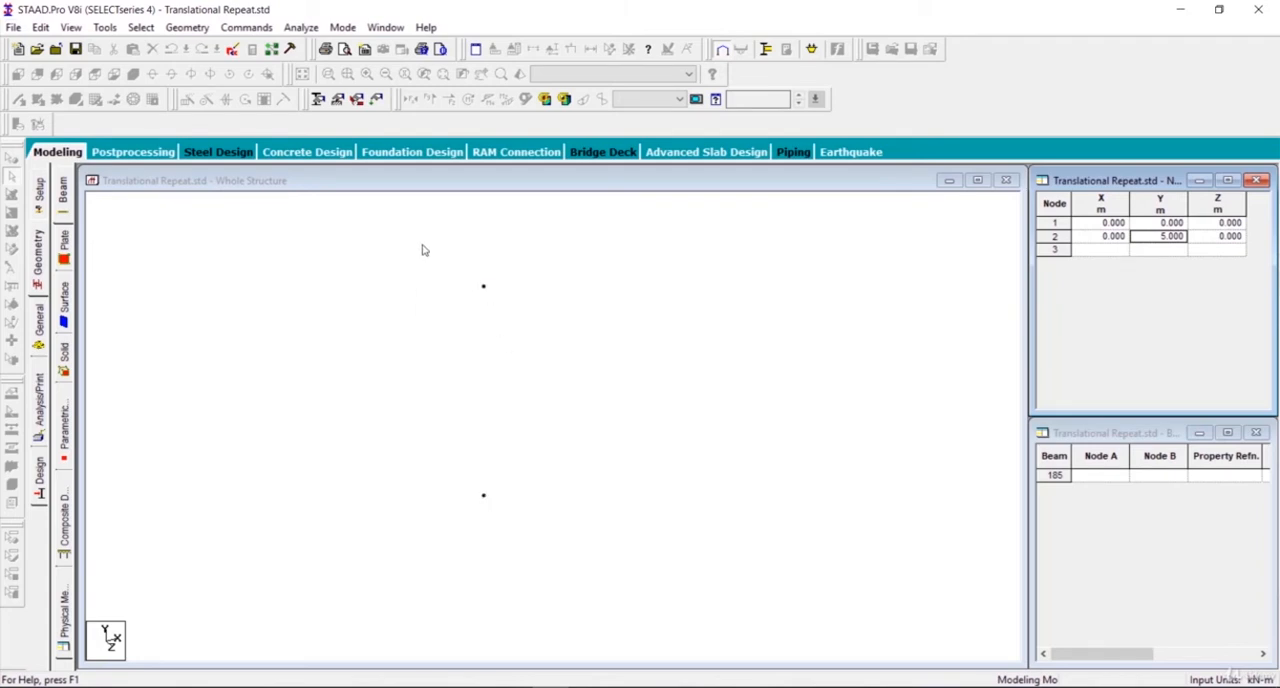
Step: Select both column nodes in the structure view and delete them
{"action": "left_click", "coordinate": [120, 178]}
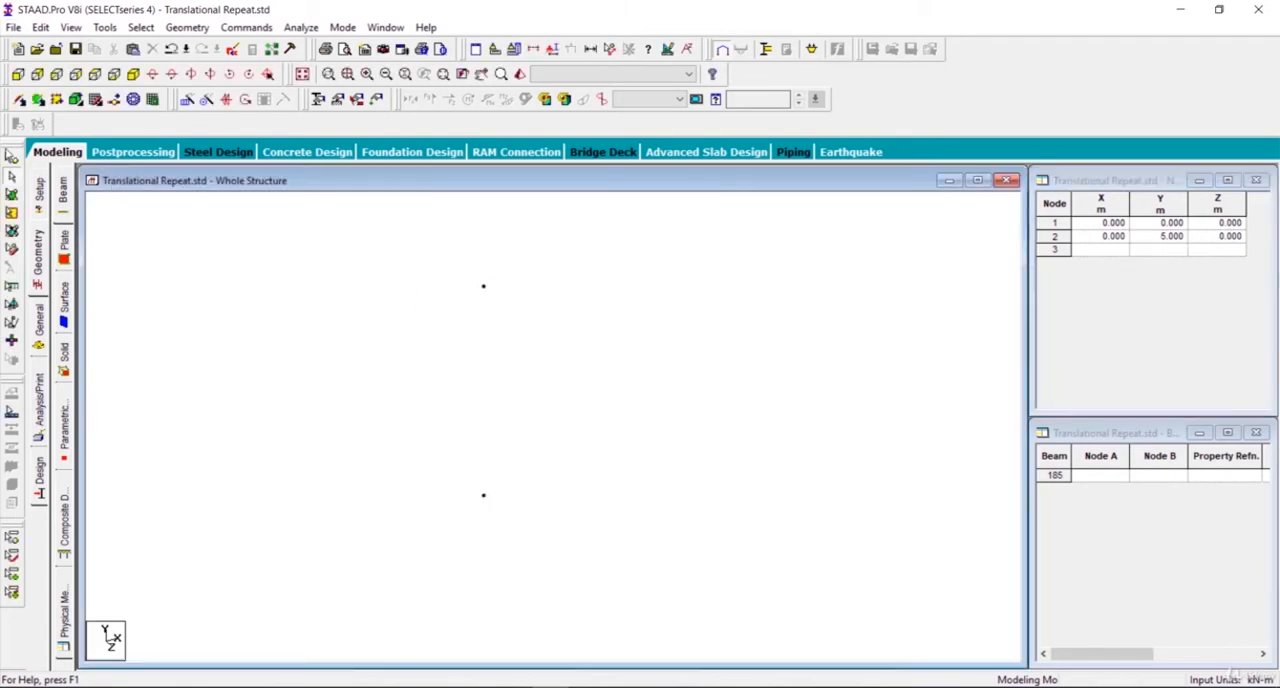
{"action": "left_click", "coordinate": [11, 158]}
{"action": "left_click_drag", "start_coordinate": [650, 641], "coordinate": [650, 642]}
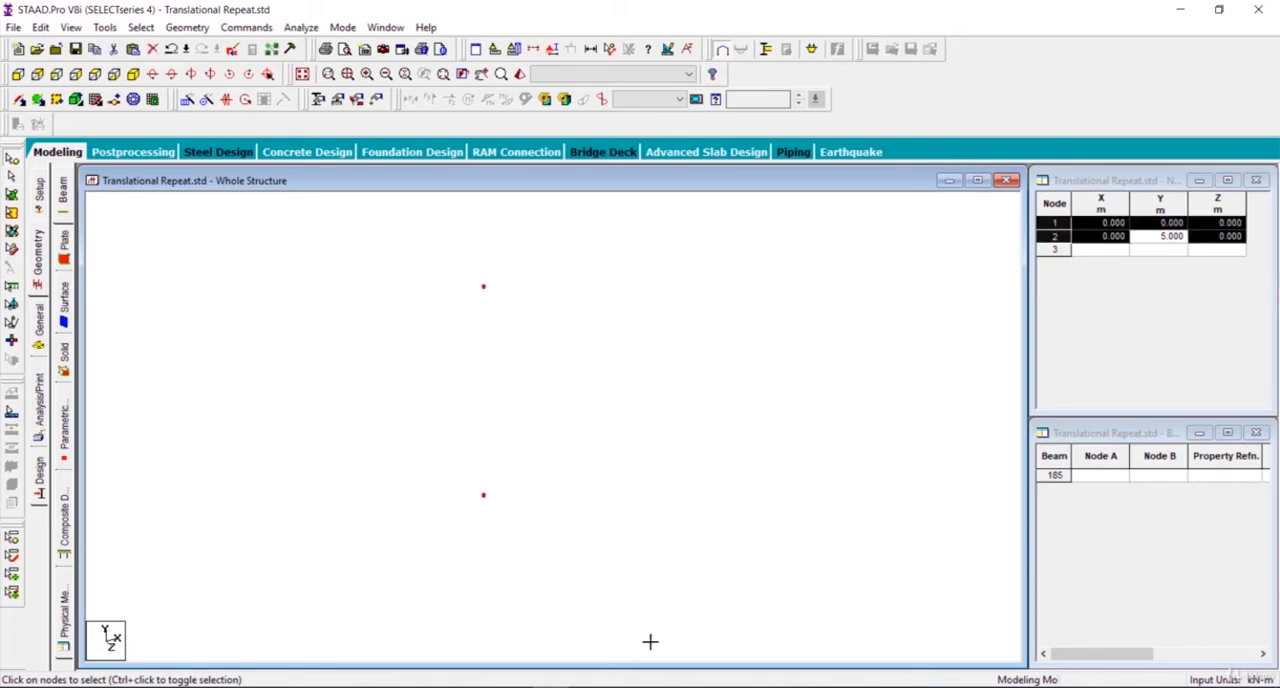
{"action": "key", "text": "Delete"}
{"action": "left_click", "coordinate": [677, 389]}
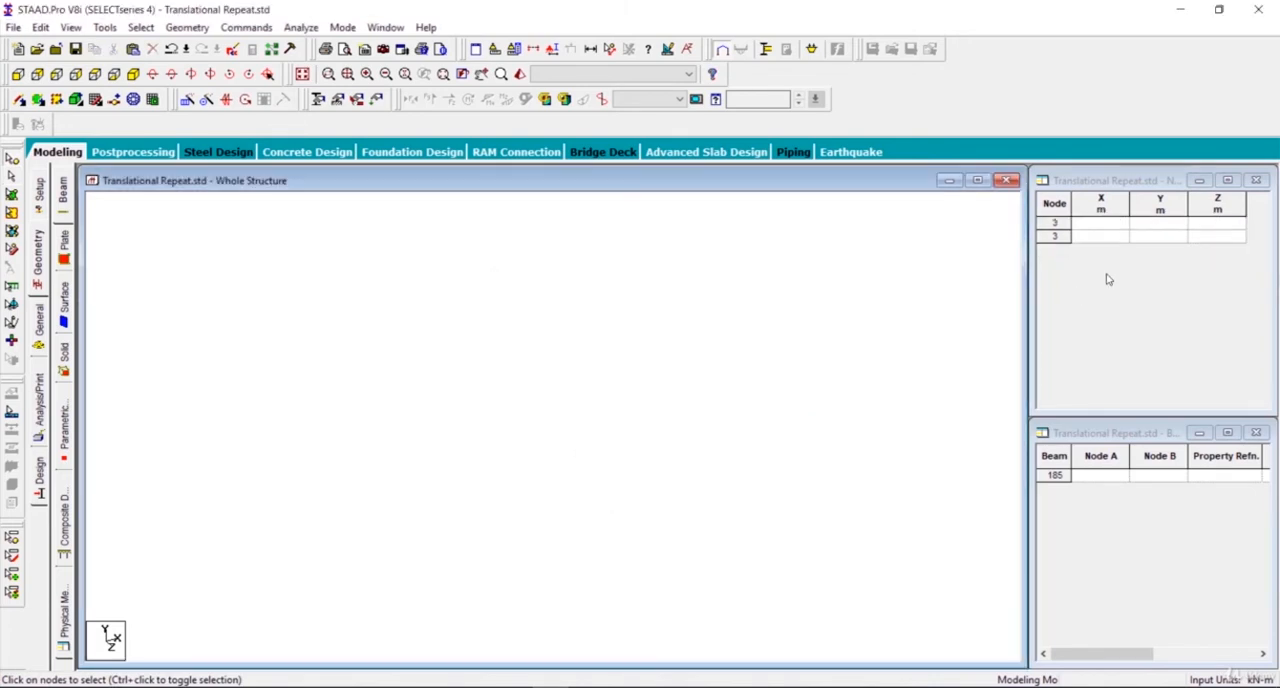
Step: Define node 1 at X 10, Y 0, Z 0 m and node 2 at X 10, Y 5, Z 0 m in the node table
{"action": "left_click", "coordinate": [1107, 228]}
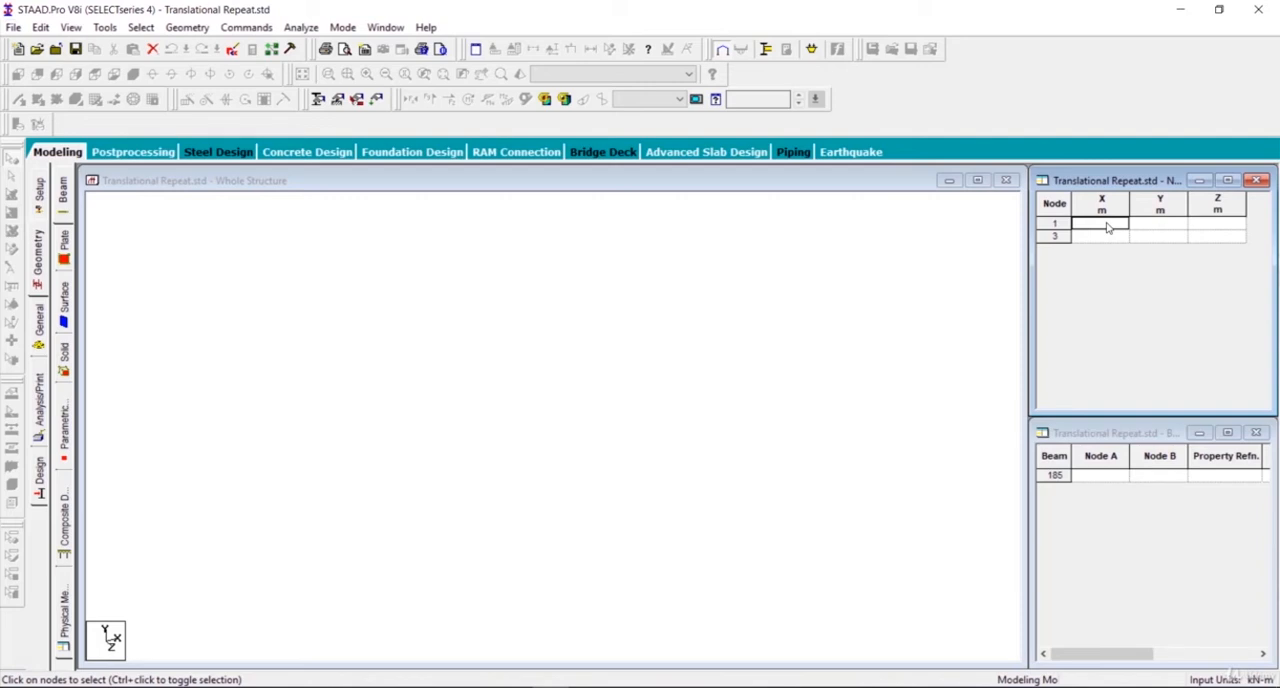
{"action": "type", "text": "10"}
{"action": "key", "text": "Tab"}
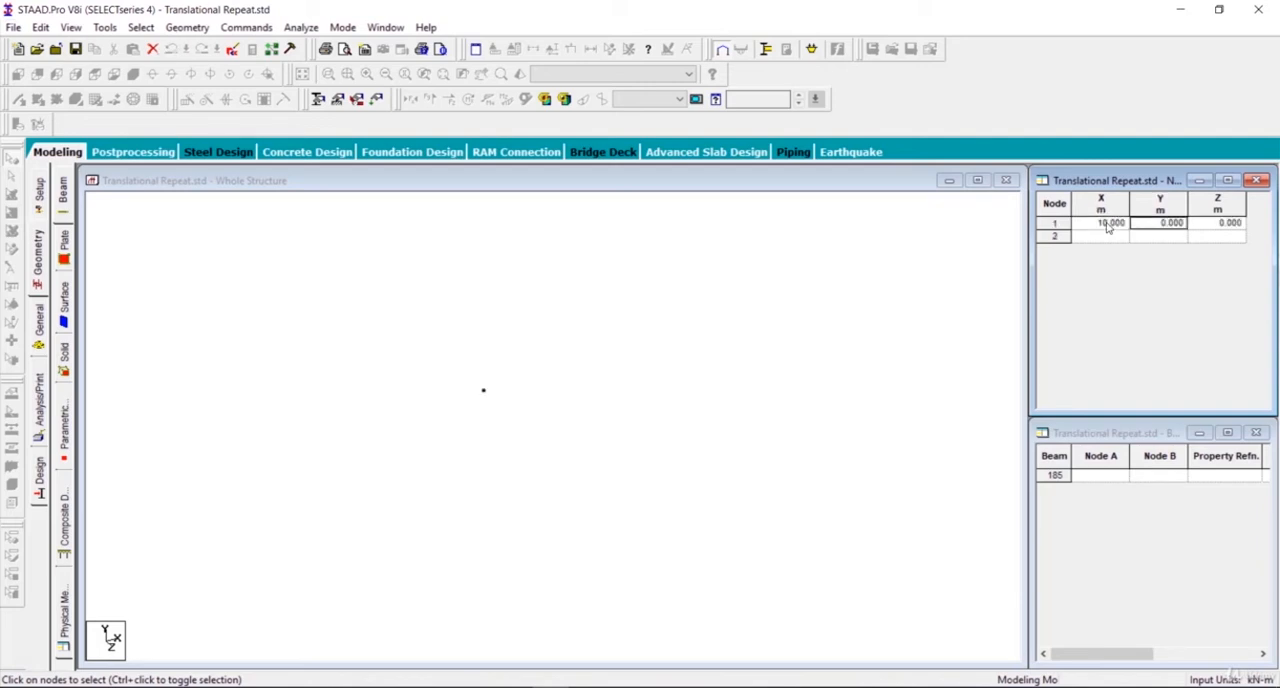
{"action": "left_click", "coordinate": [1102, 236]}
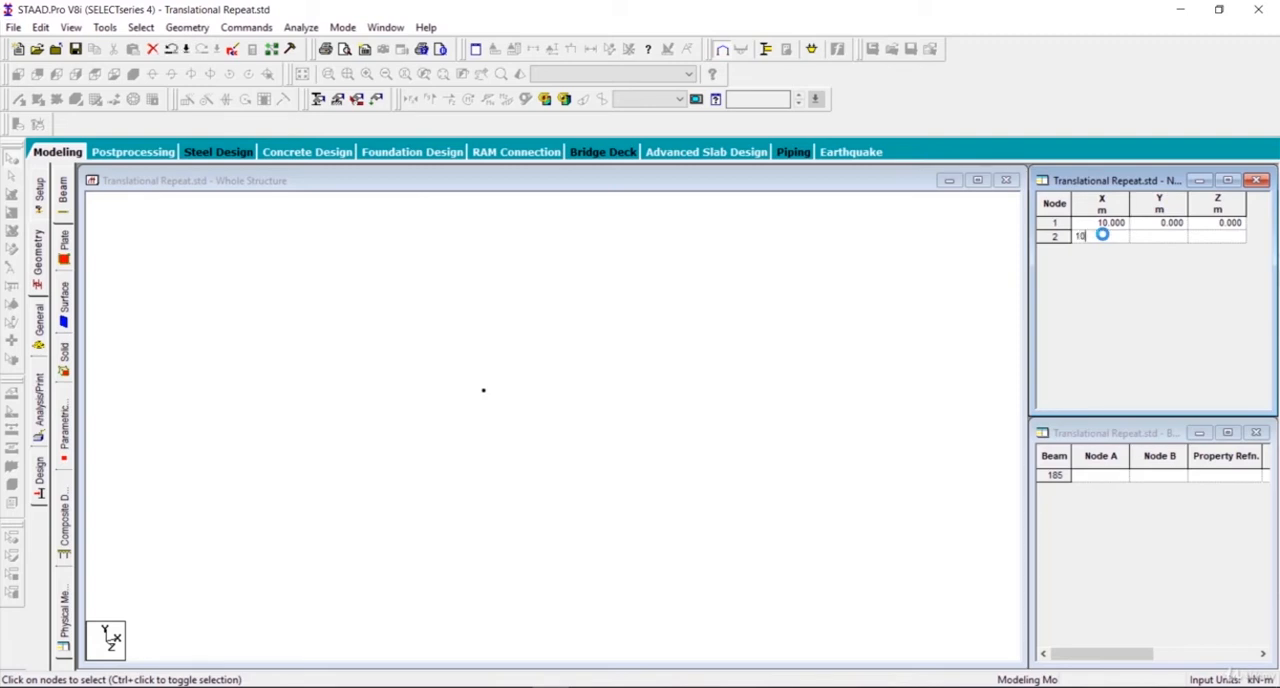
{"action": "type", "text": "10"}
{"action": "key", "text": "Tab"}
{"action": "type", "text": "5"}
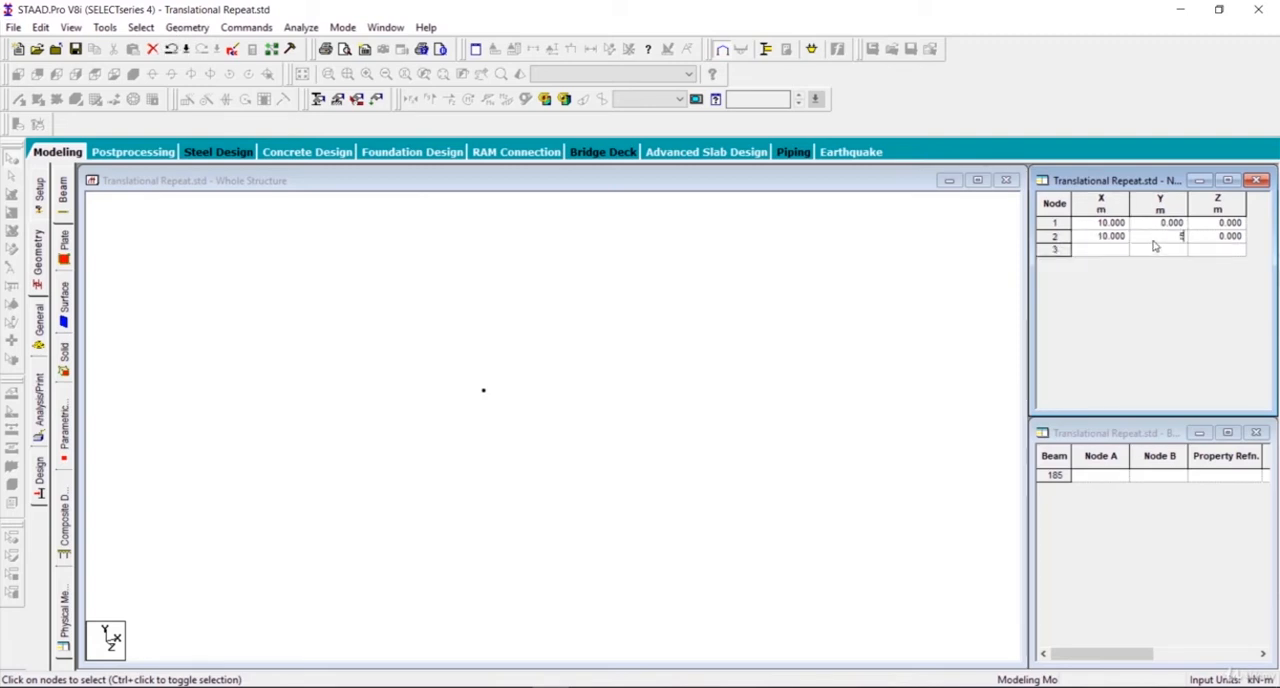
{"action": "key", "text": "Tab"}
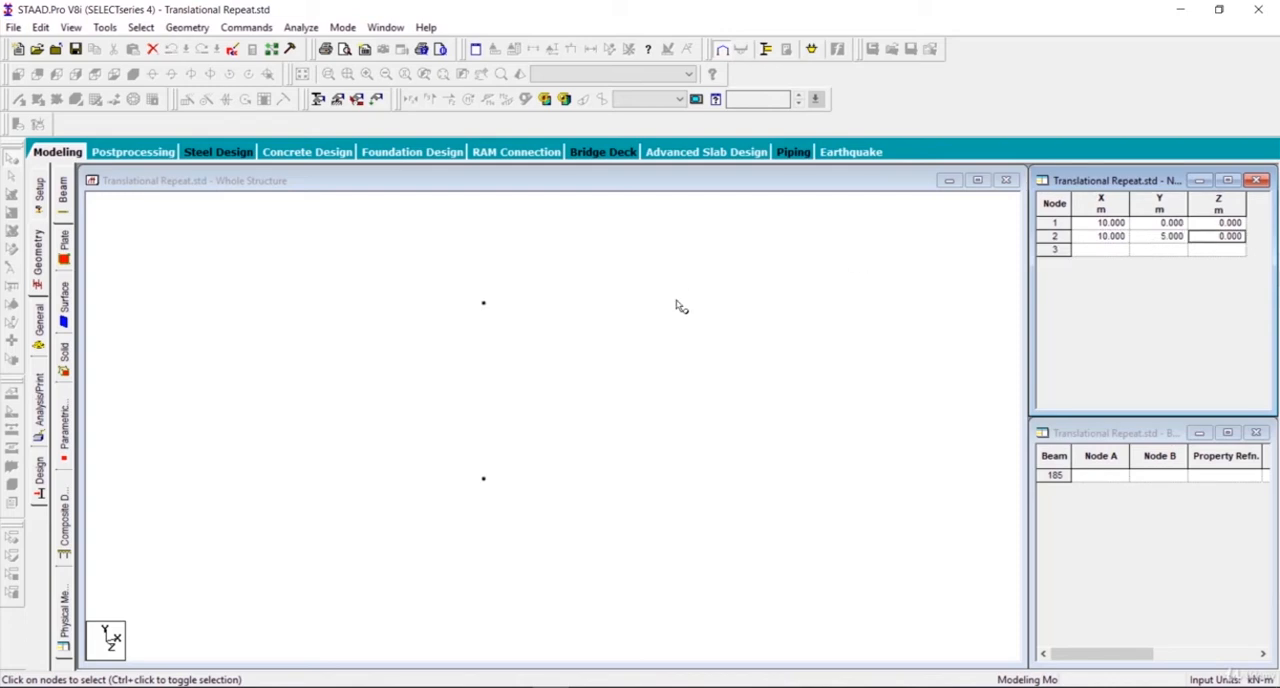
Step: Copy the column's top node and paste it with a move of X -3, Y 1, Z 0 m, checking the roof dimensions in the sketch
{"action": "left_click", "coordinate": [474, 318]}
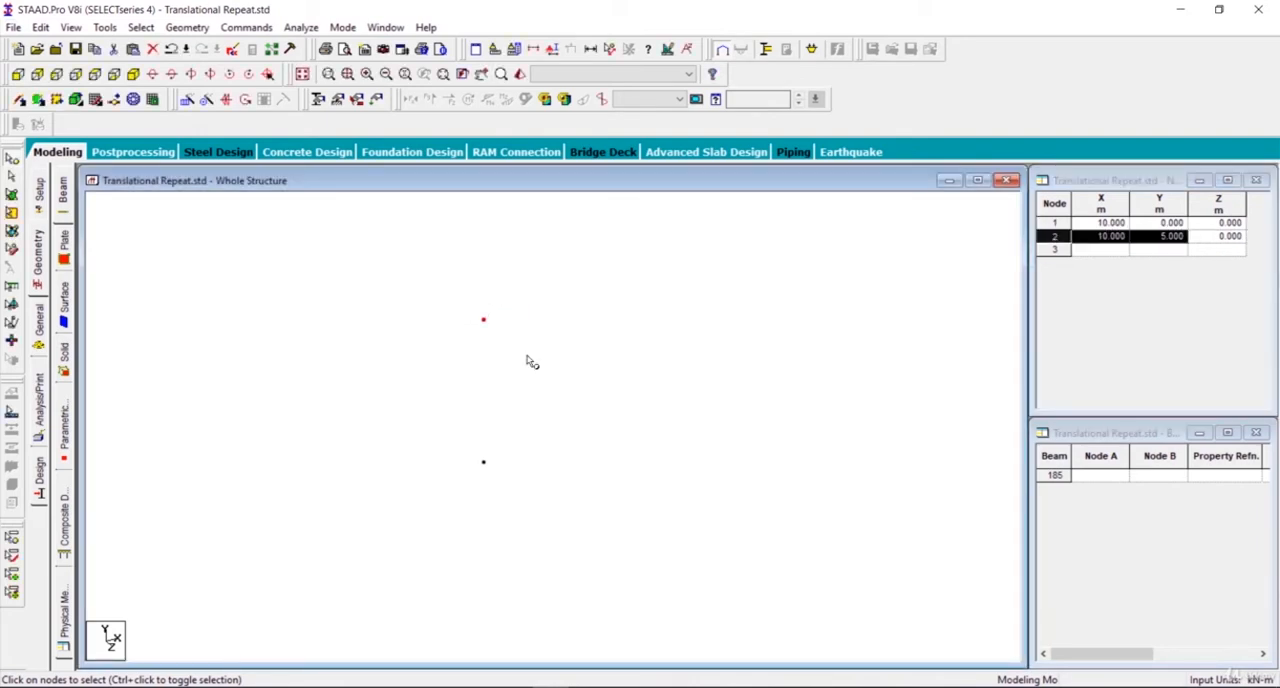
{"action": "key", "text": "ctrl+v"}
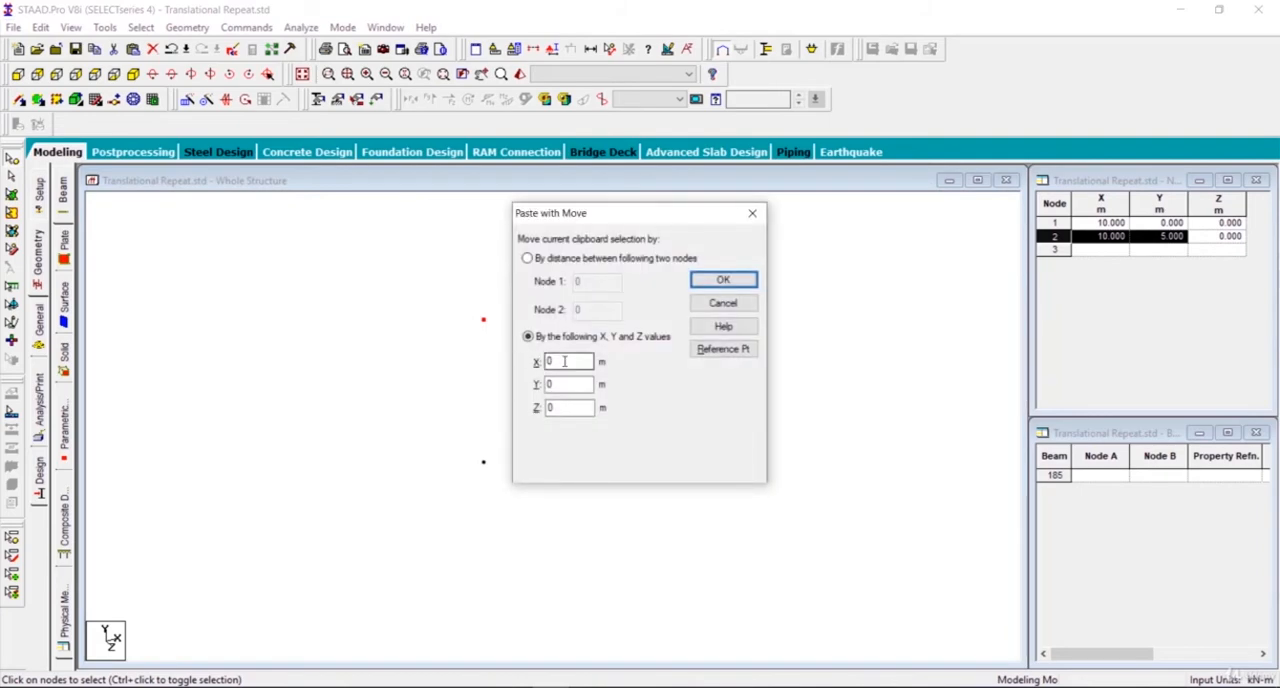
{"action": "left_click", "coordinate": [628, 586]}
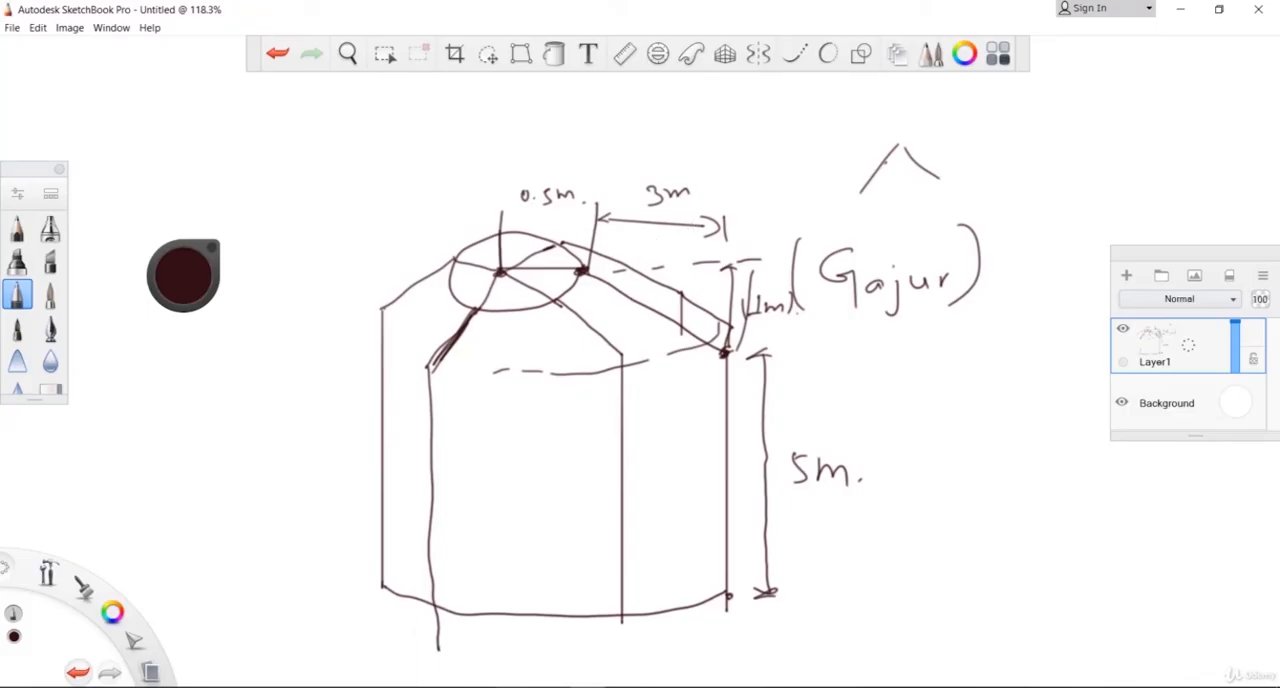
{"action": "left_click", "coordinate": [515, 625]}
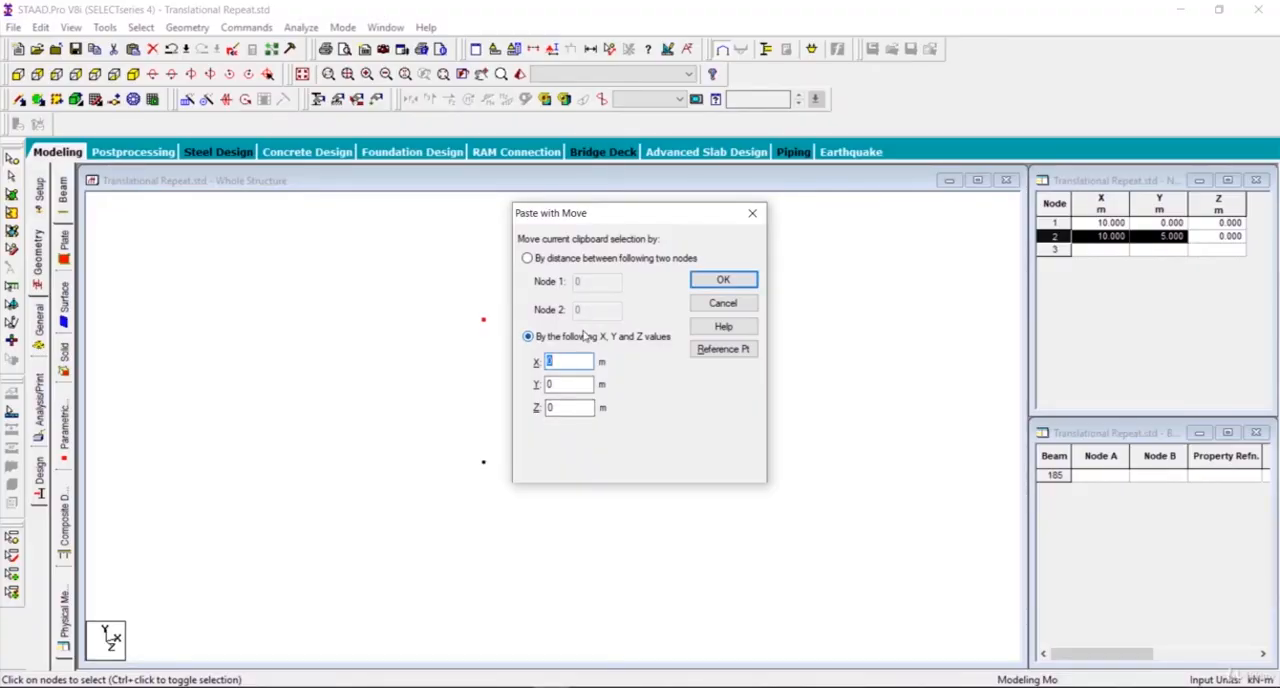
{"action": "left_click", "coordinate": [563, 385]}
{"action": "left_click_drag", "start_coordinate": [564, 386], "coordinate": [521, 386]}
{"action": "type", "text": "-3"}
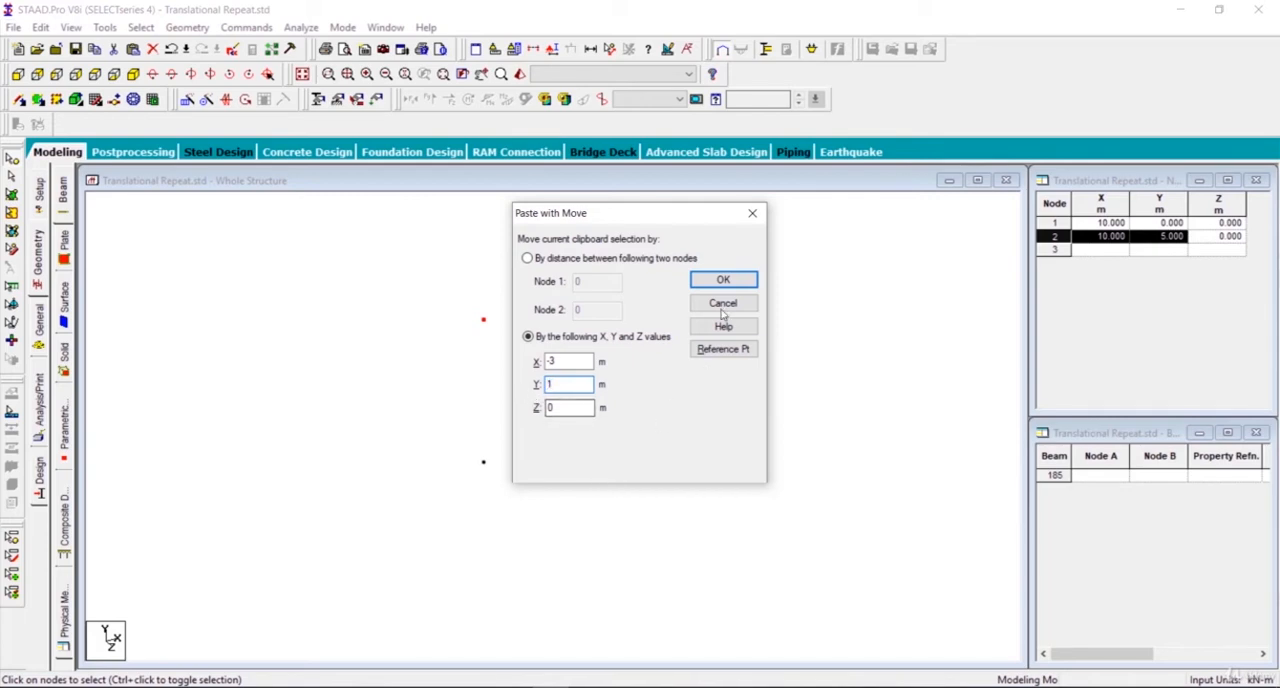
{"action": "left_click", "coordinate": [724, 281]}
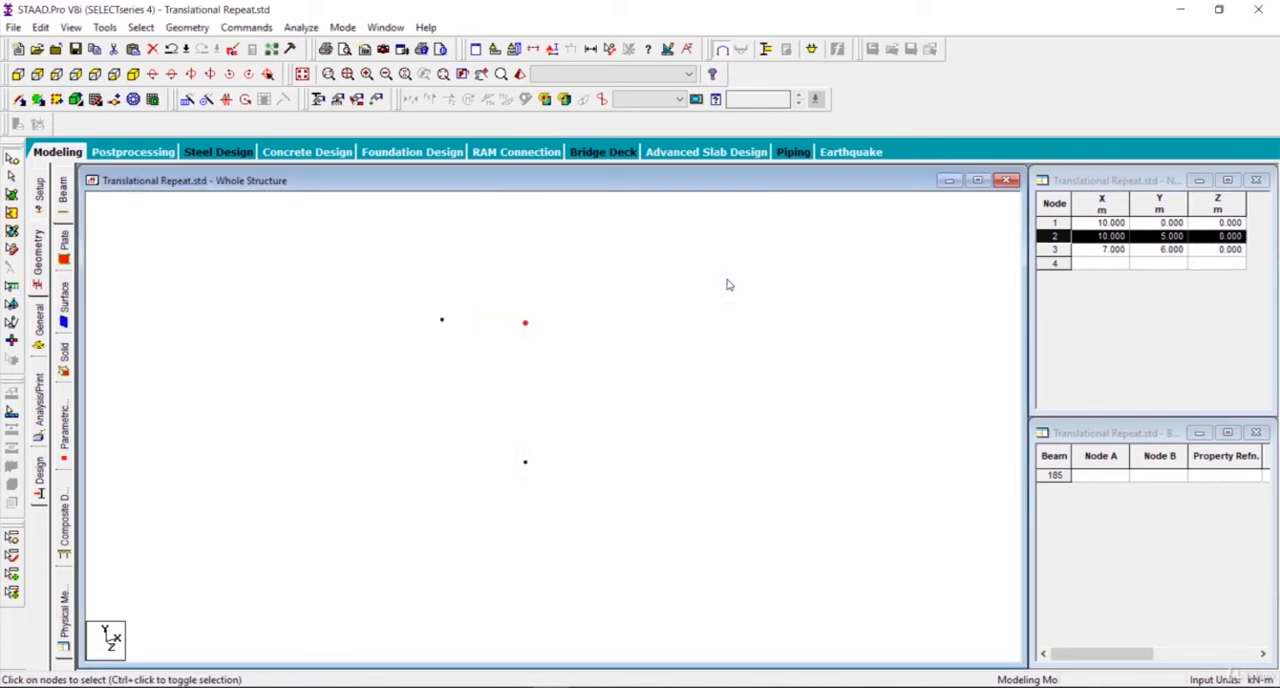
Step: Set the Y coordinate of node 3 to 8 m in the node table
{"action": "scroll", "coordinate": [562, 311], "scroll_direction": "up", "scroll_amount": 1}
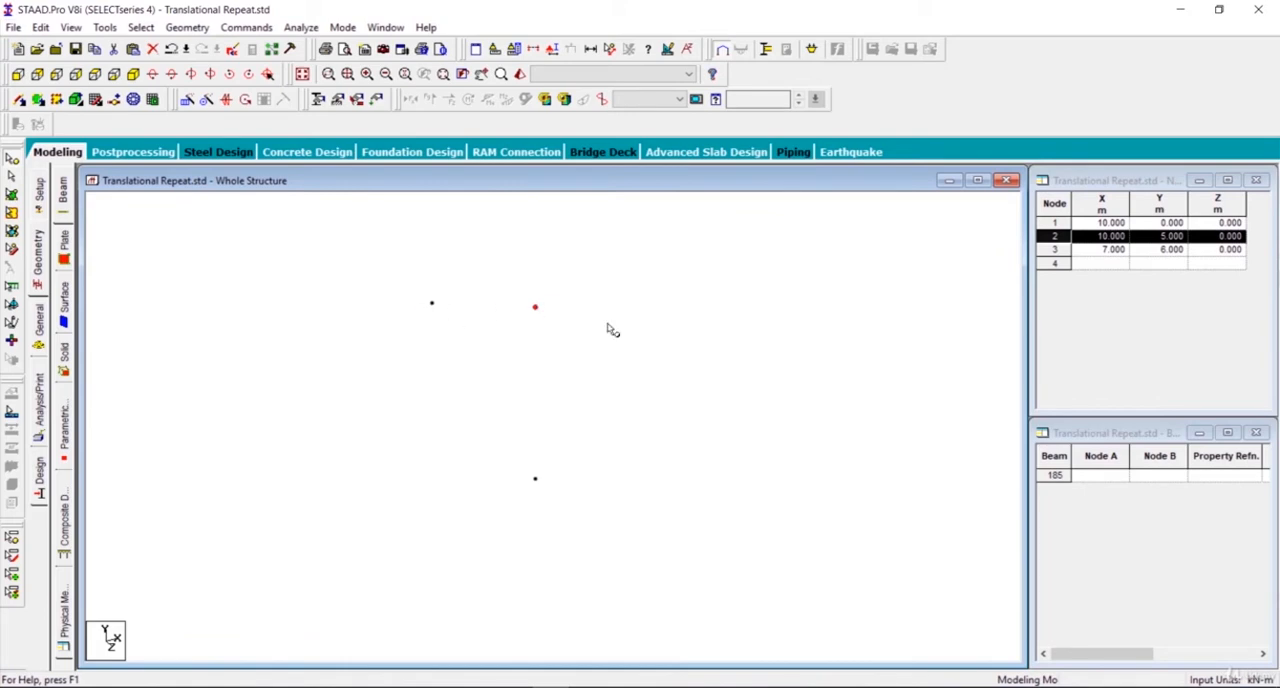
{"action": "left_click", "coordinate": [1150, 252]}
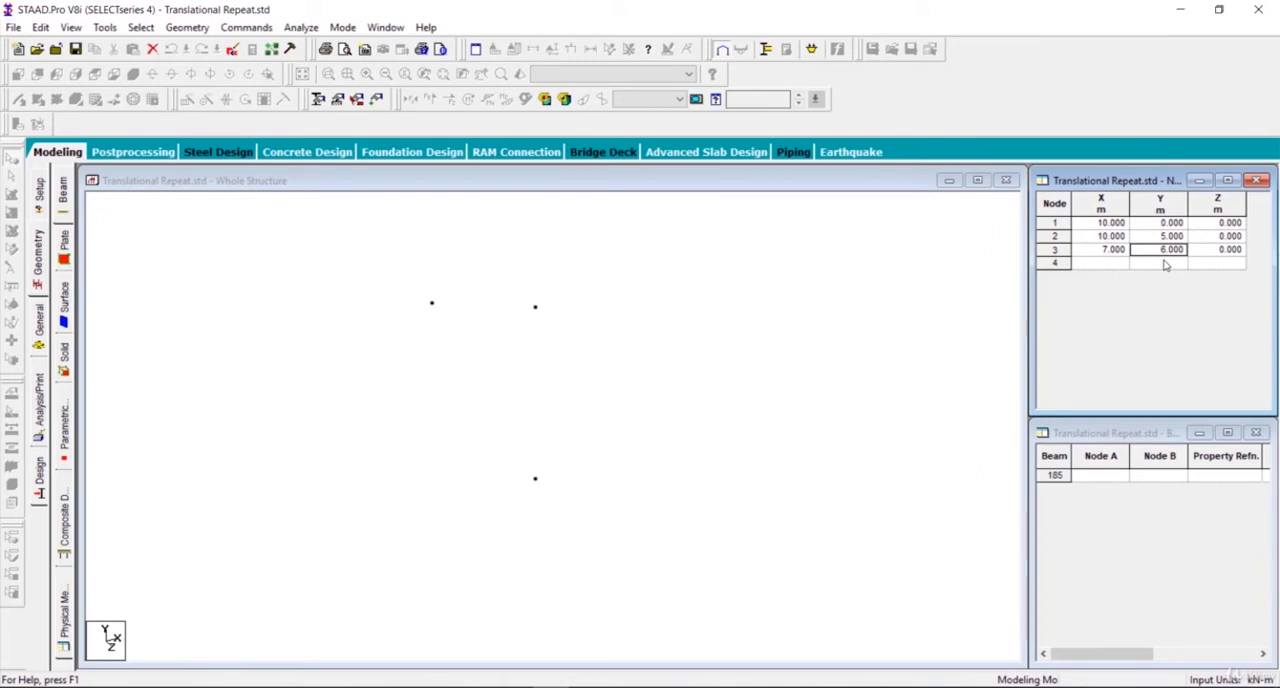
{"action": "type", "text": "8"}
{"action": "key", "text": "Tab"}
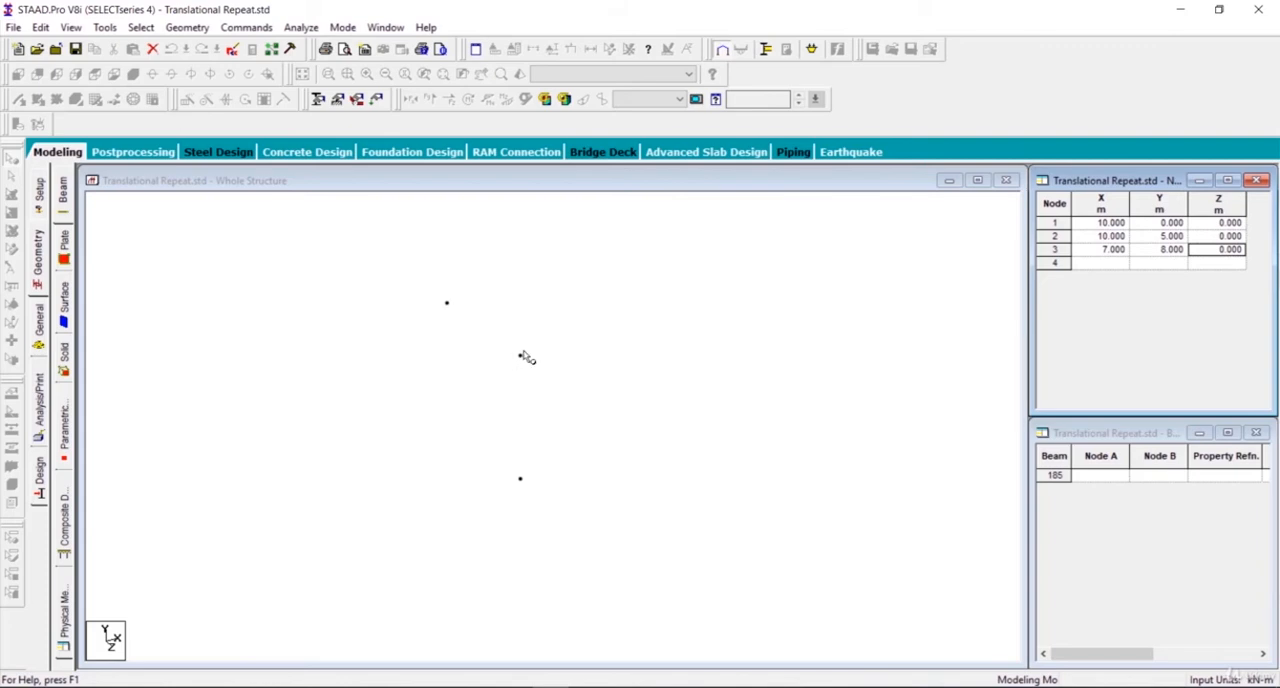
Step: Go over the ring radius in the SketchBook Pro sketch and paste a copy of node 3 moved by X -1 m in STAAD.Pro
{"action": "left_click", "coordinate": [589, 687]}
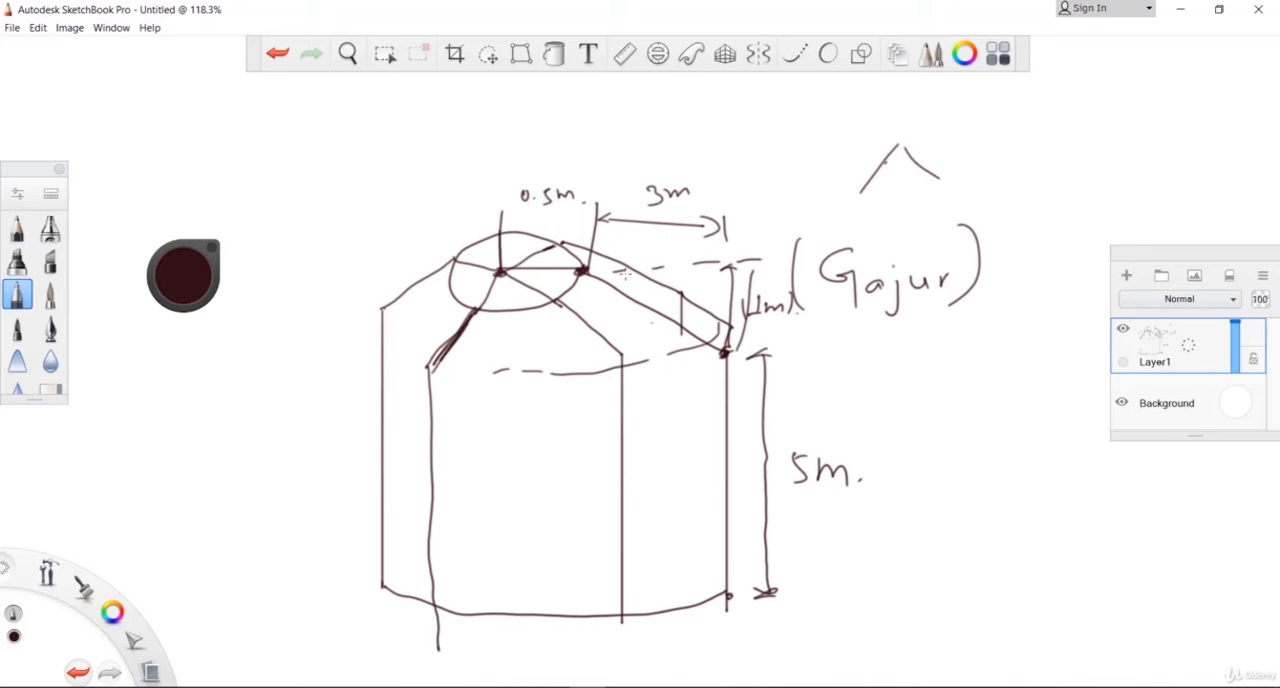
{"action": "mouse_move", "coordinate": [529, 203]}
{"action": "left_mouse_down"}
{"action": "mouse_move", "coordinate": [558, 192]}
{"action": "mouse_move", "coordinate": [521, 170]}
{"action": "mouse_move", "coordinate": [521, 183]}
{"action": "left_mouse_up"}
{"action": "left_click_drag", "start_coordinate": [512, 187], "coordinate": [557, 164]}
{"action": "left_click_drag", "start_coordinate": [488, 155], "coordinate": [487, 192]}
{"action": "left_click_drag", "start_coordinate": [542, 138], "coordinate": [560, 188]}
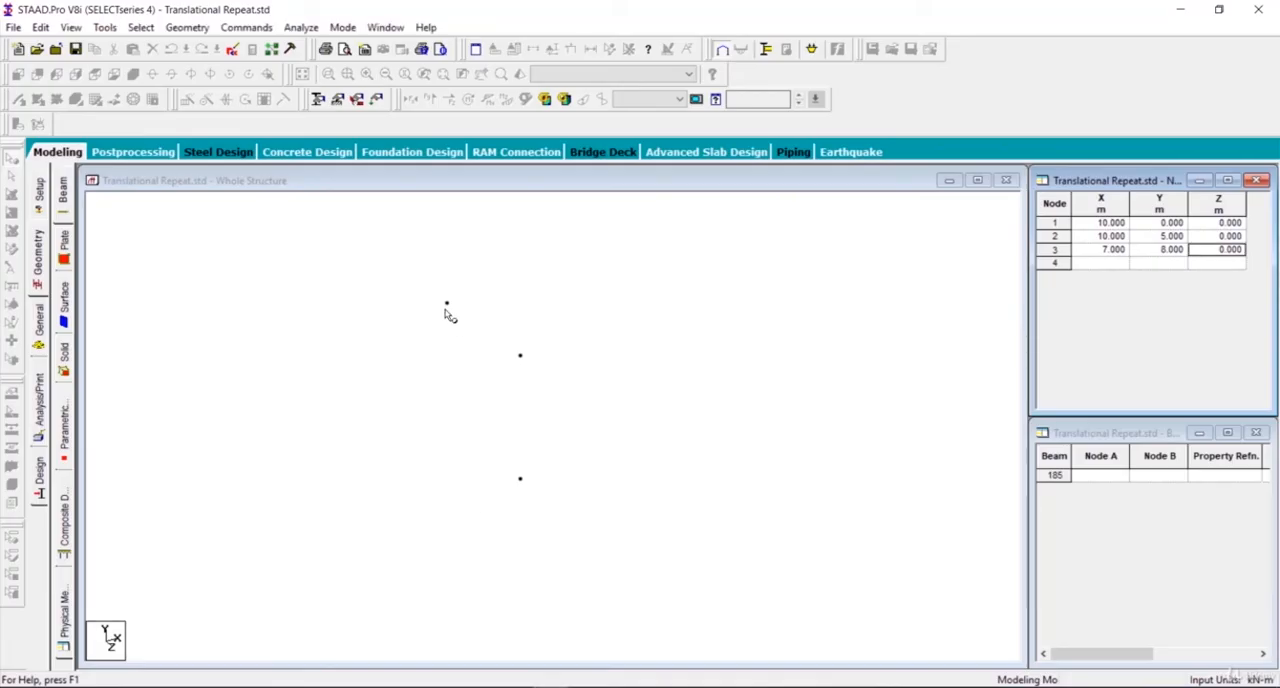
{"action": "left_click", "coordinate": [447, 303]}
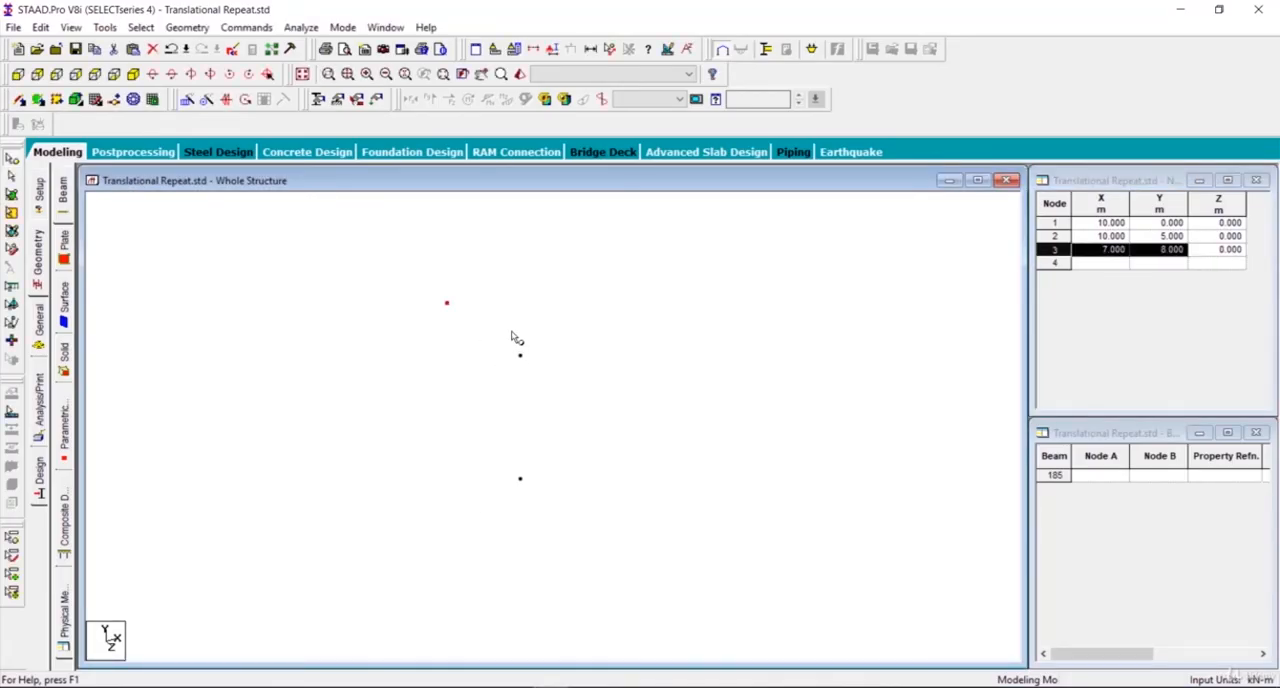
{"action": "key", "text": "ctrl+v"}
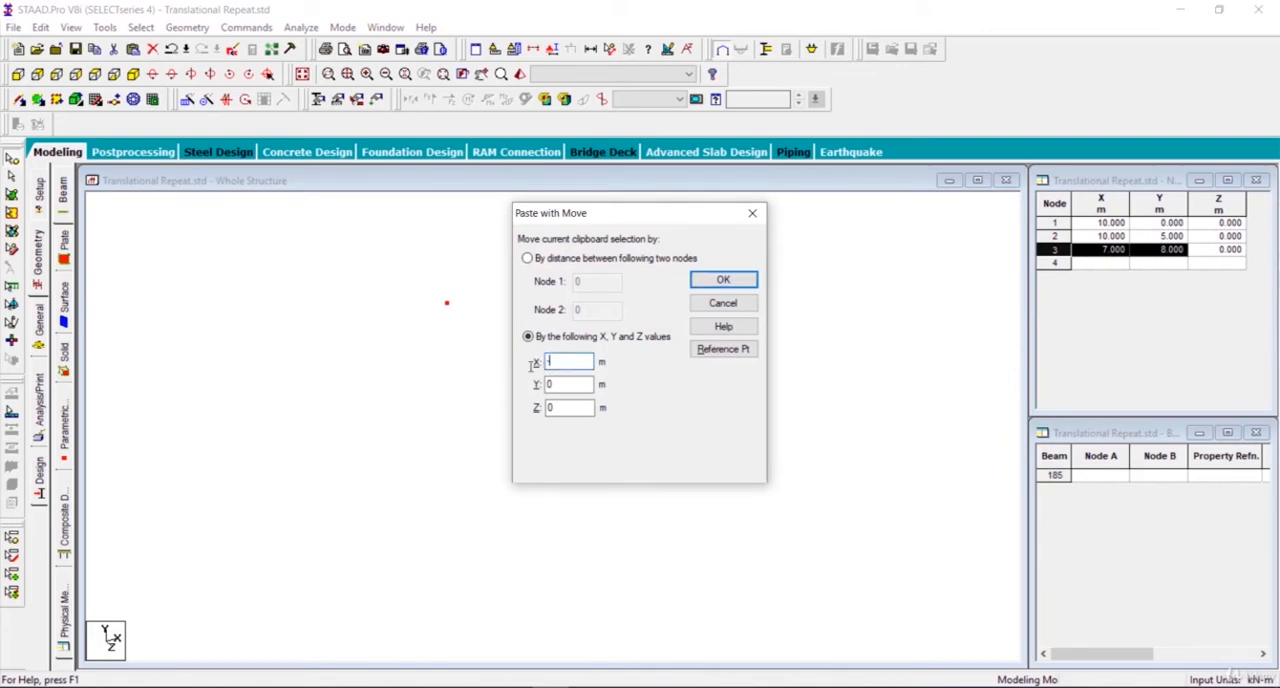
{"action": "type", "text": "-1"}
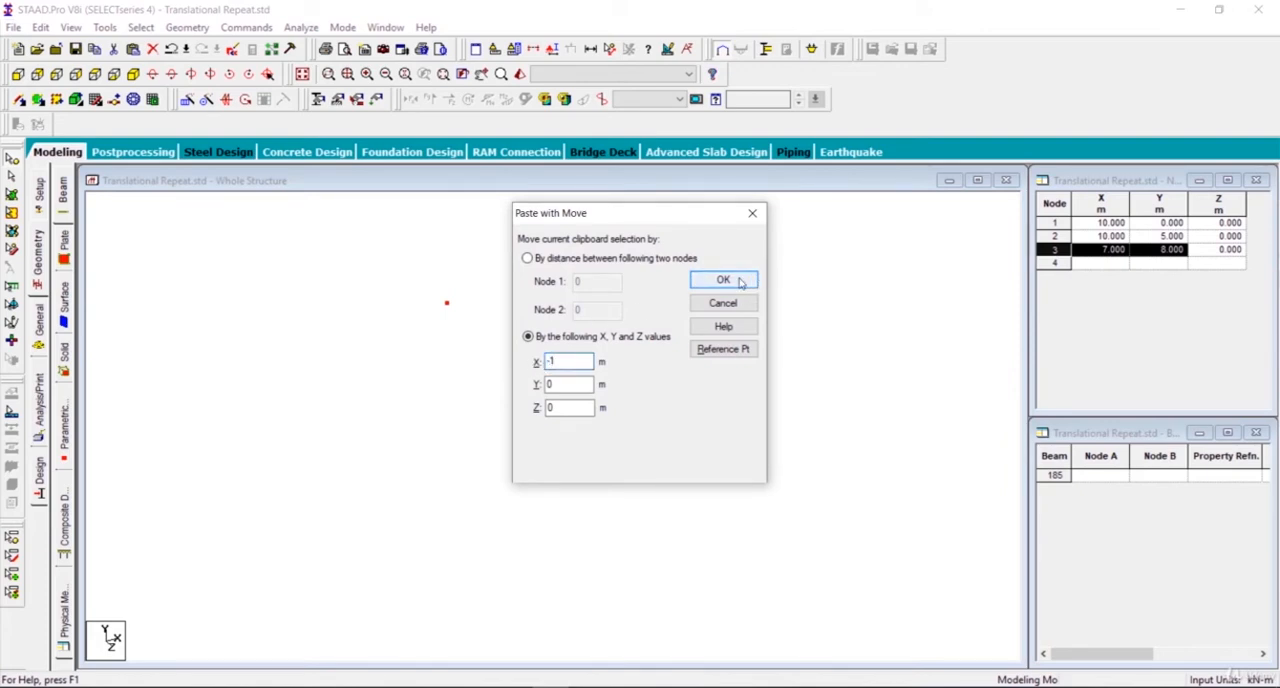
{"action": "left_click", "coordinate": [738, 281]}
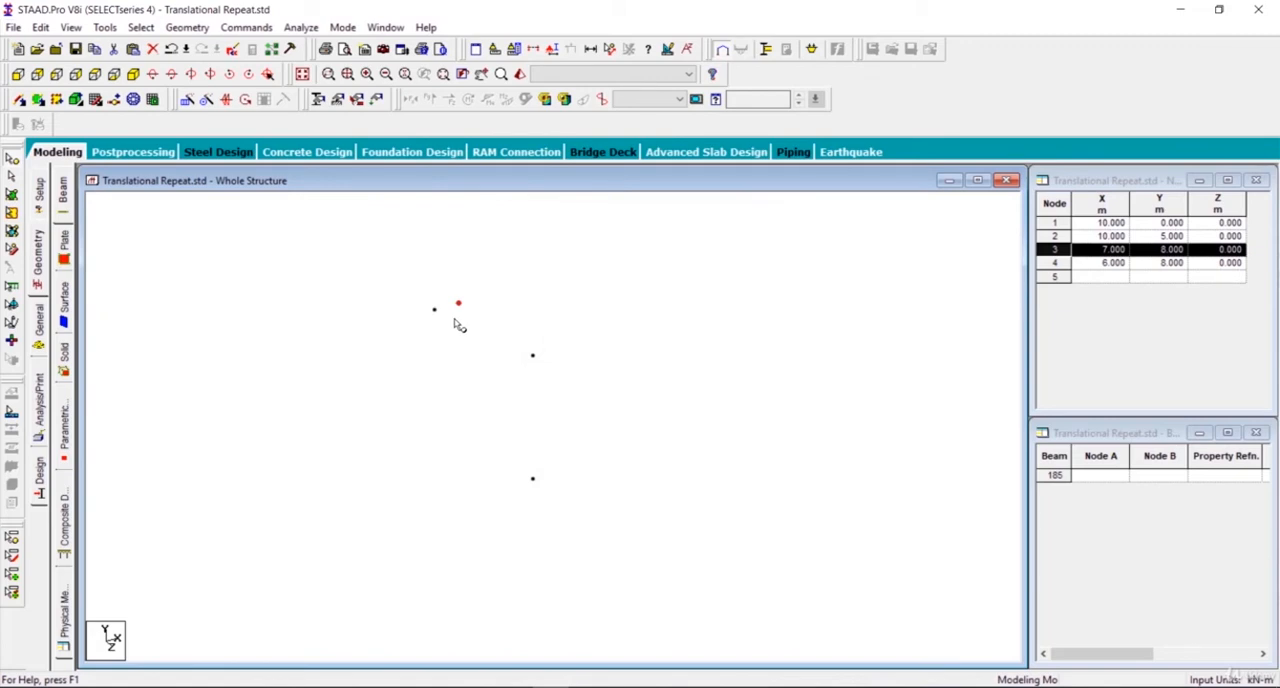
Step: Add beams between nodes 1-2, 2-3 and 3-4 to form the column, the sloping rafter and the ring spoke
{"action": "scroll", "coordinate": [458, 326], "scroll_direction": "up", "scroll_amount": 1}
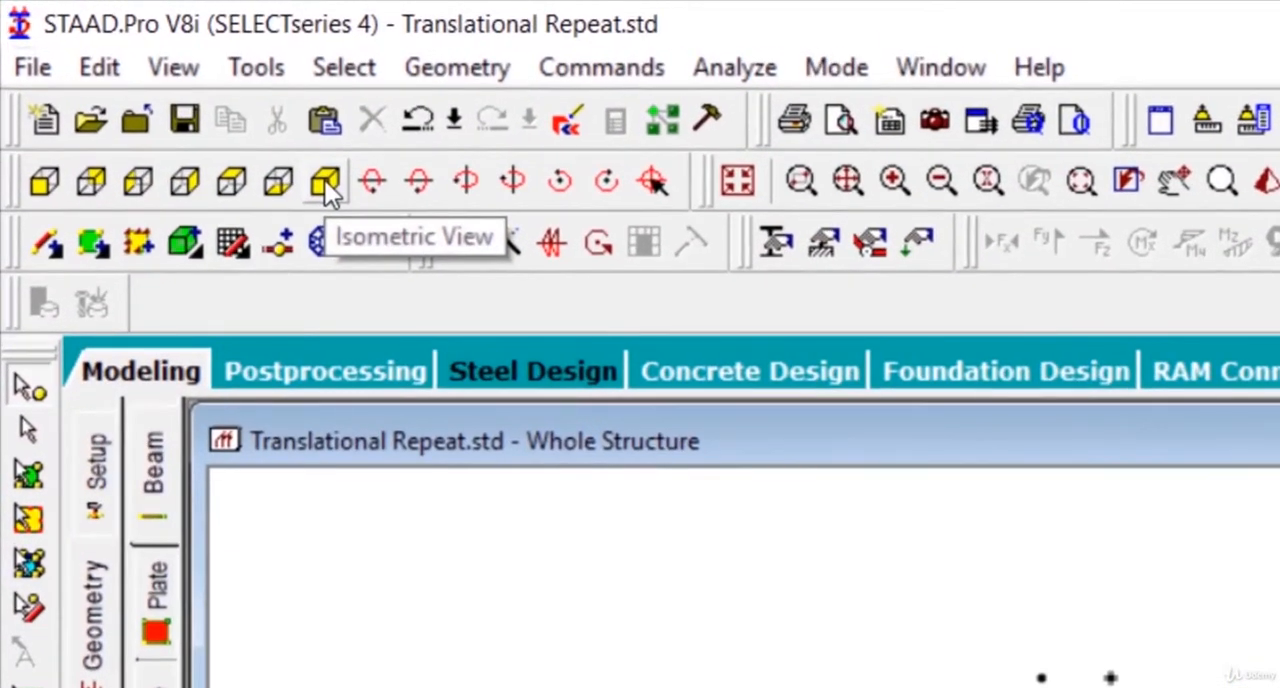
{"action": "left_click", "coordinate": [324, 180]}
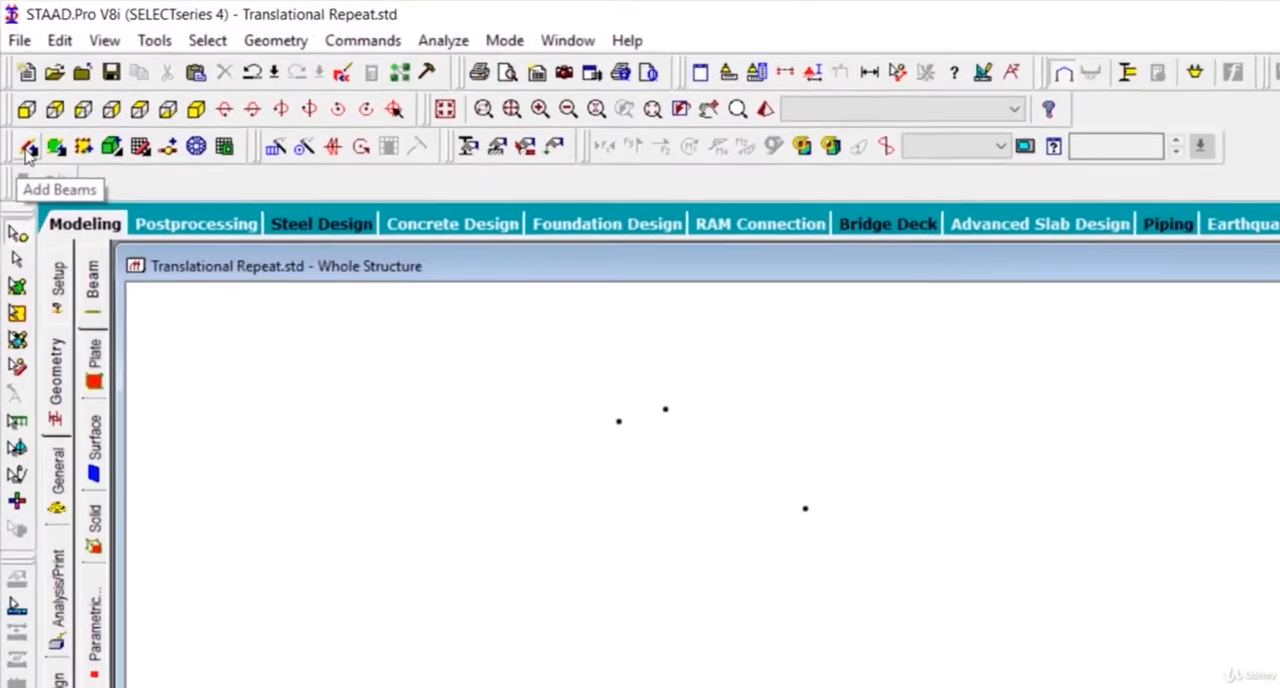
{"action": "left_click", "coordinate": [28, 148]}
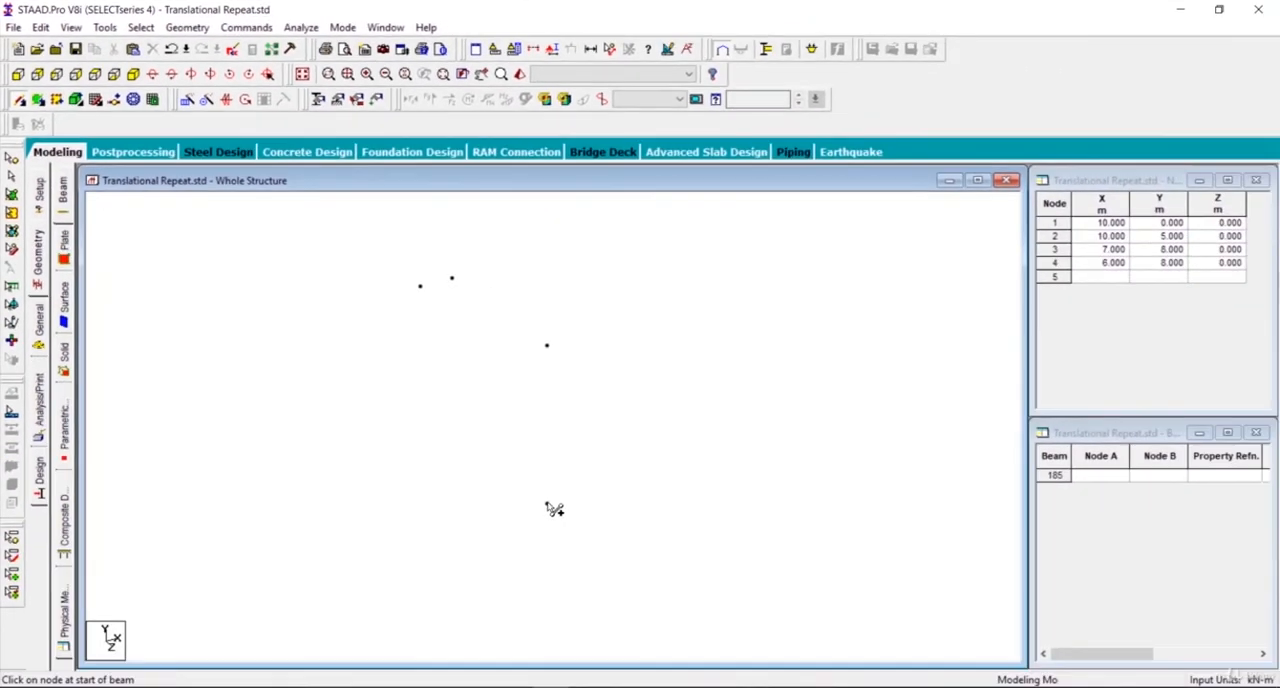
{"action": "left_click", "coordinate": [547, 503]}
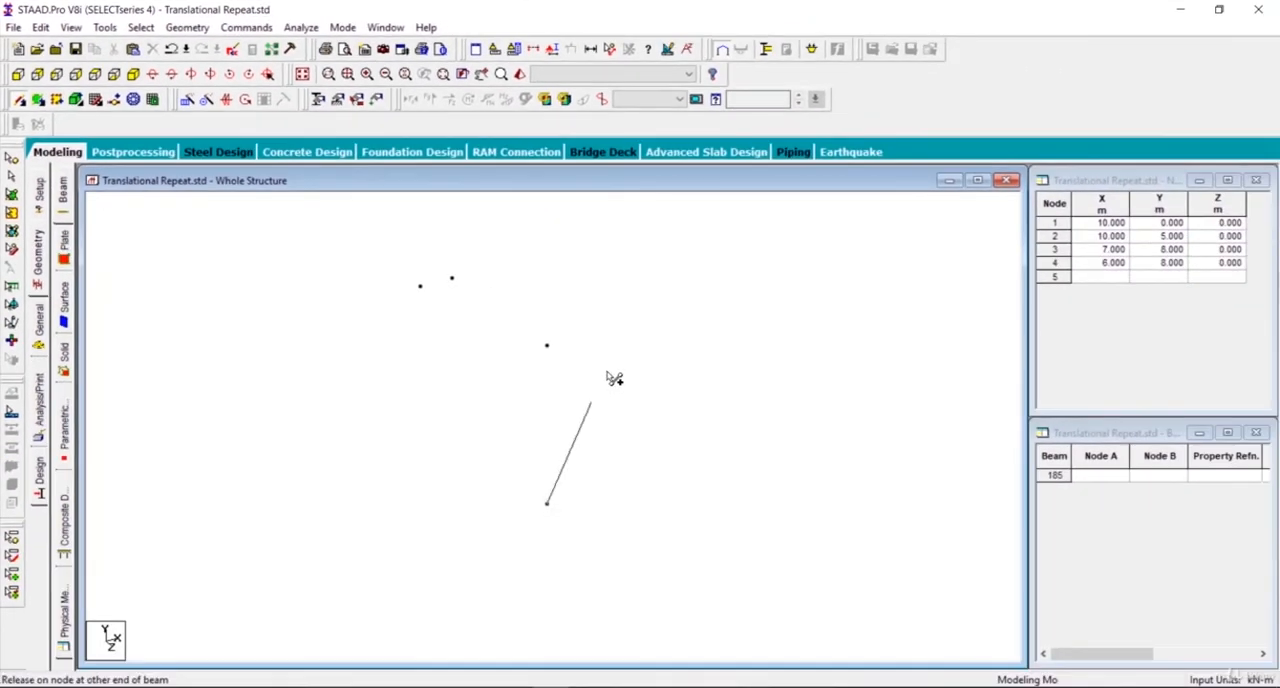
{"action": "left_click", "coordinate": [547, 346]}
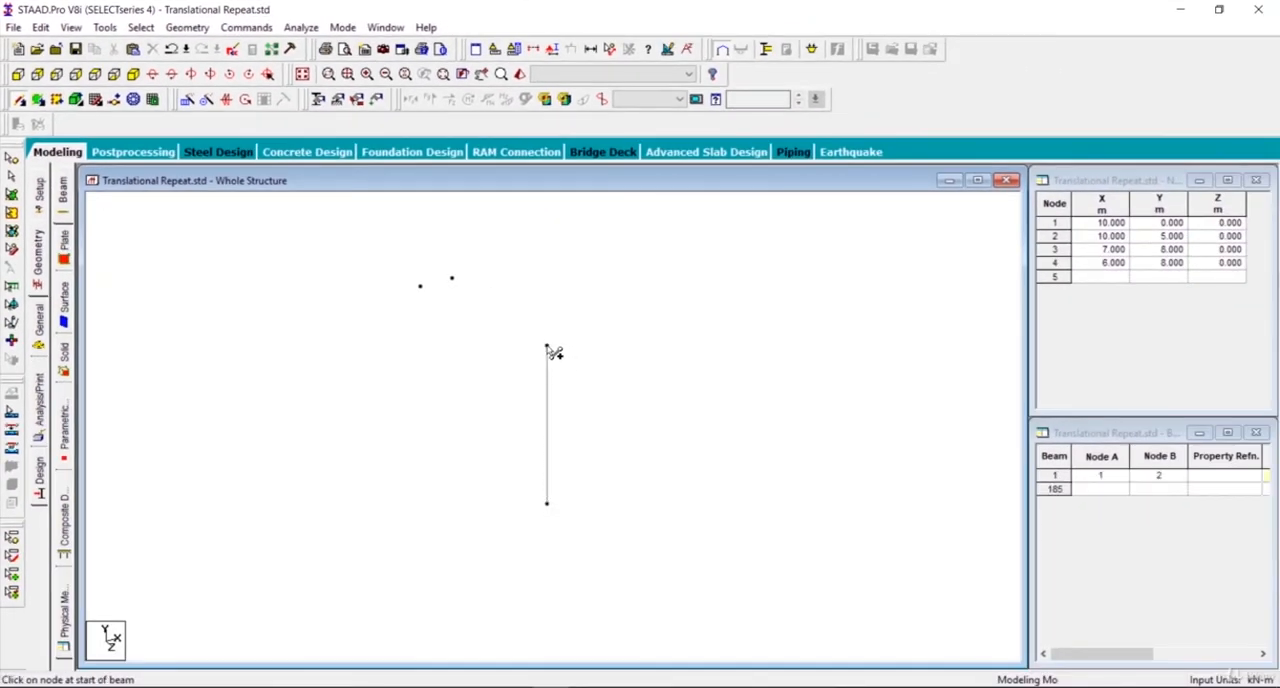
{"action": "left_click_drag", "start_coordinate": [548, 348], "coordinate": [420, 287]}
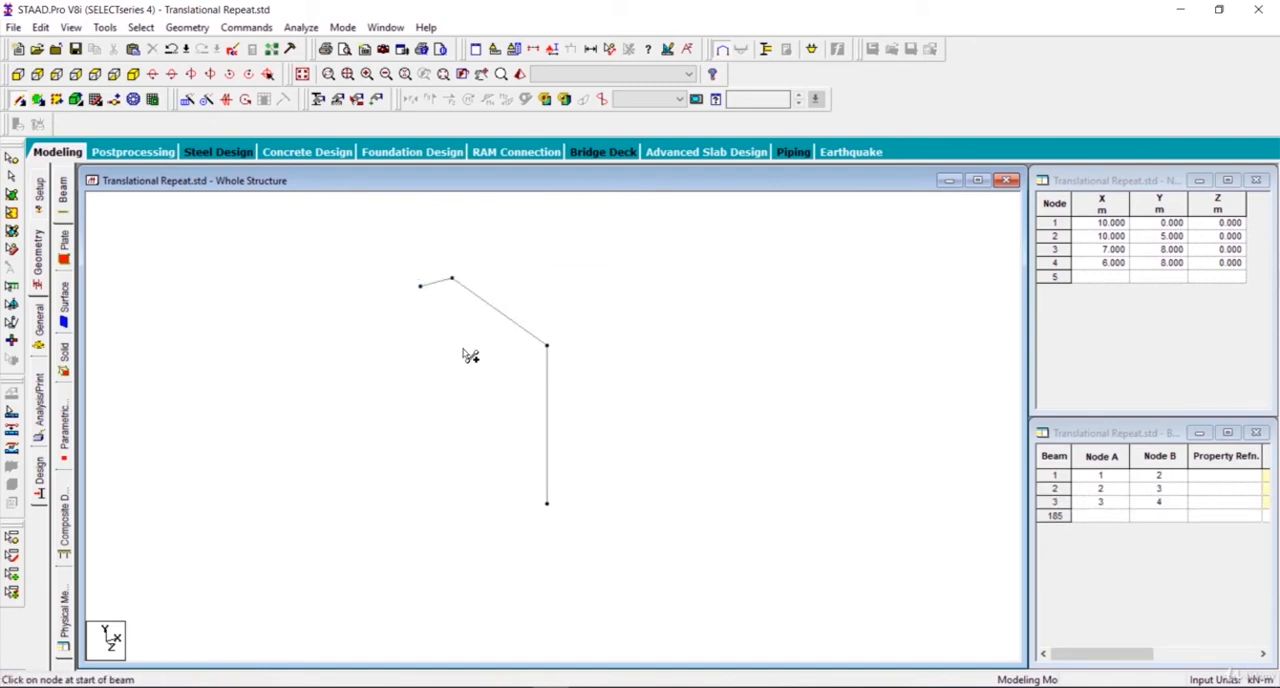
{"action": "left_click", "coordinate": [18, 76]}
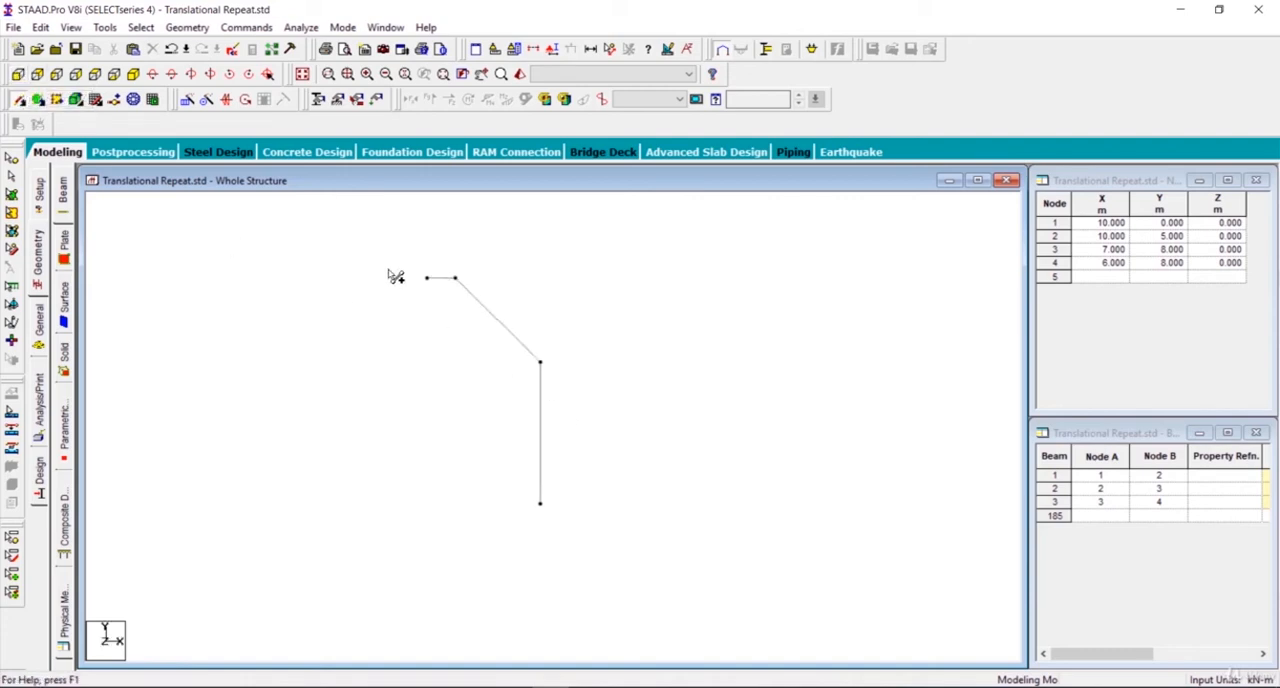
Step: Select all members of the column-and-rafter frame and open Circular Repeat for them
{"action": "left_click", "coordinate": [152, 74]}
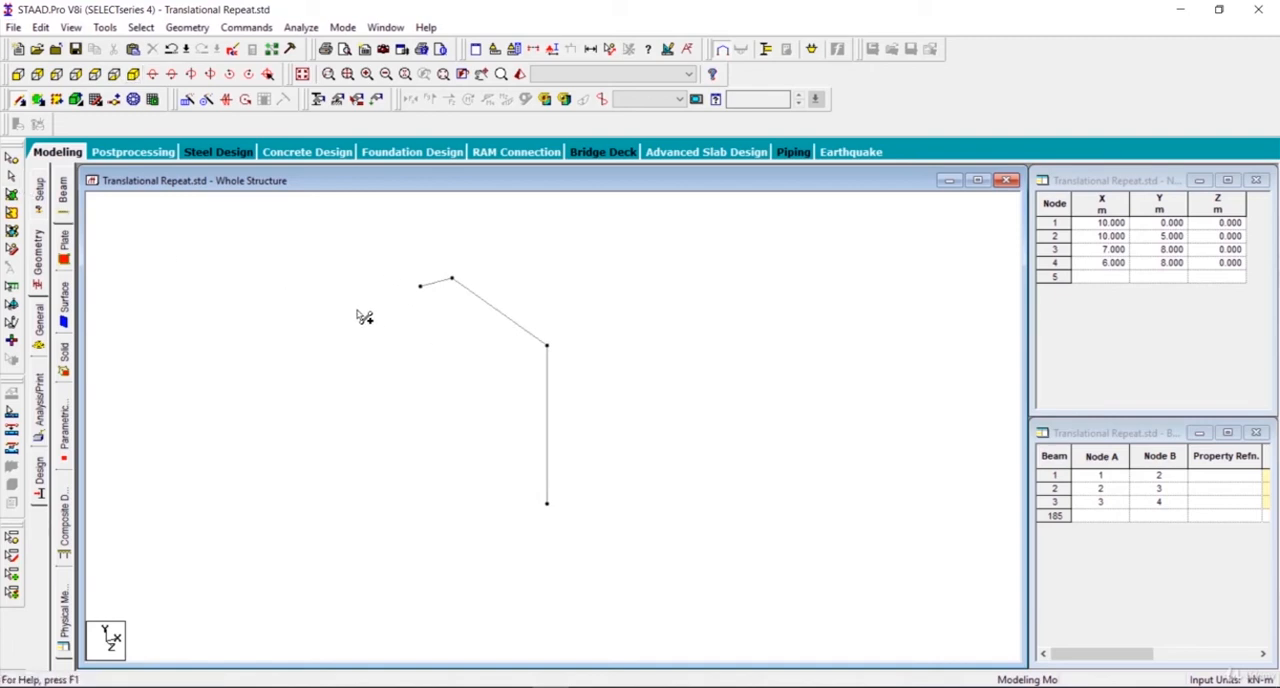
{"action": "left_click", "coordinate": [12, 176]}
{"action": "key", "text": "ctrl+a"}
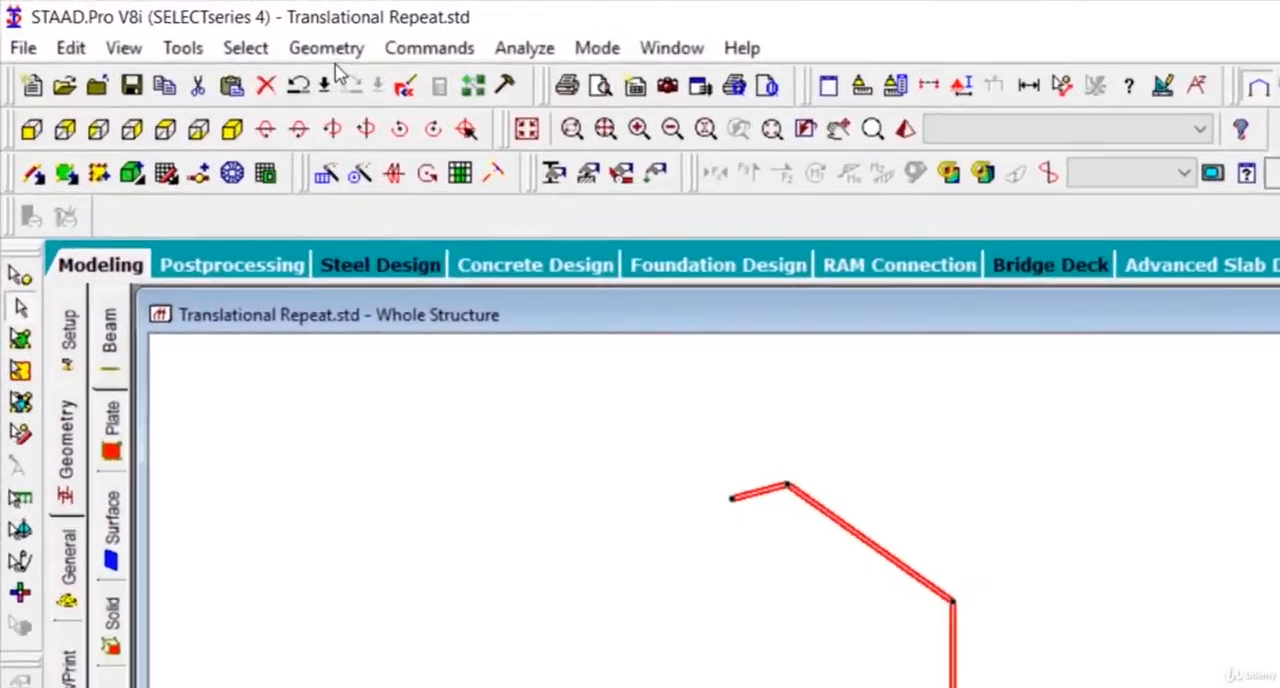
{"action": "left_click", "coordinate": [190, 28]}
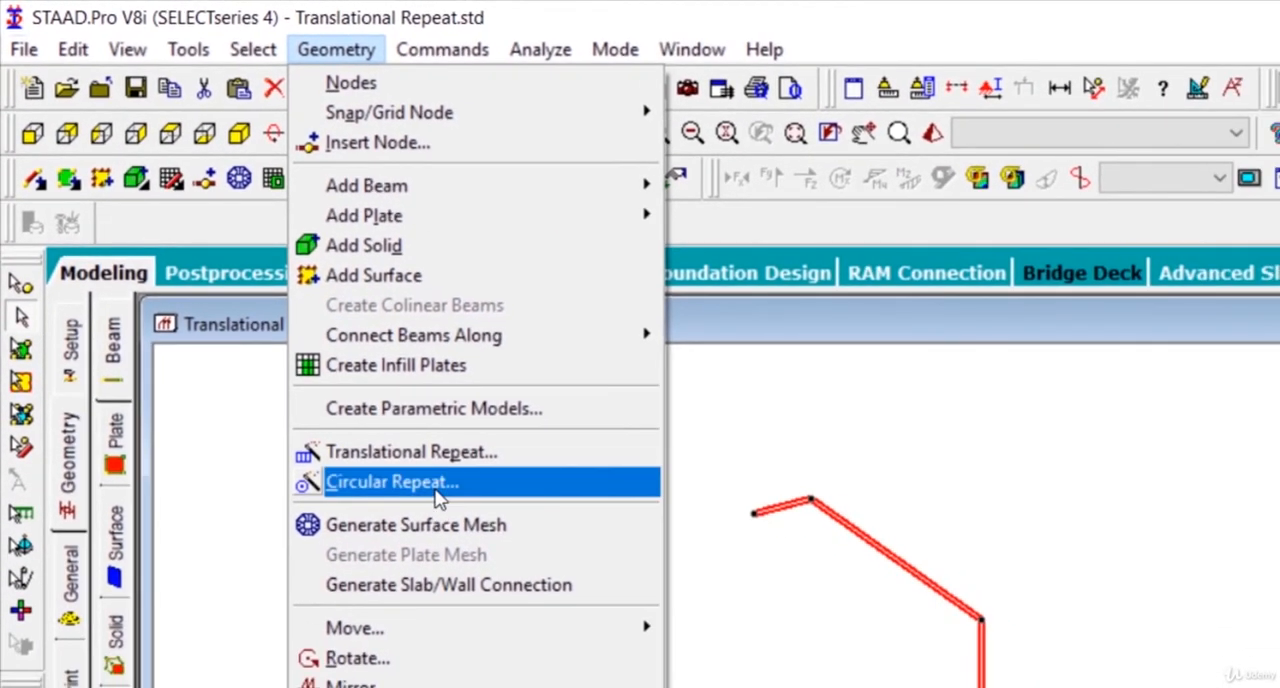
{"action": "left_click", "coordinate": [530, 592]}
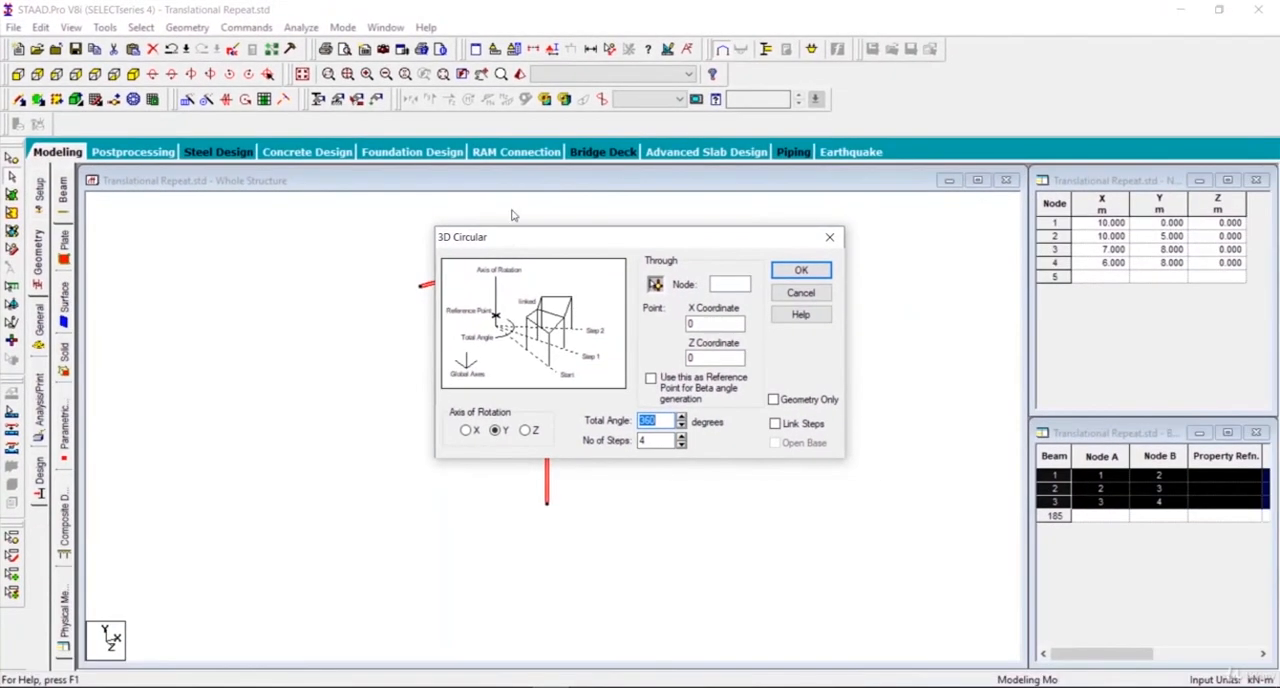
{"action": "left_click_drag", "start_coordinate": [522, 241], "coordinate": [750, 244]}
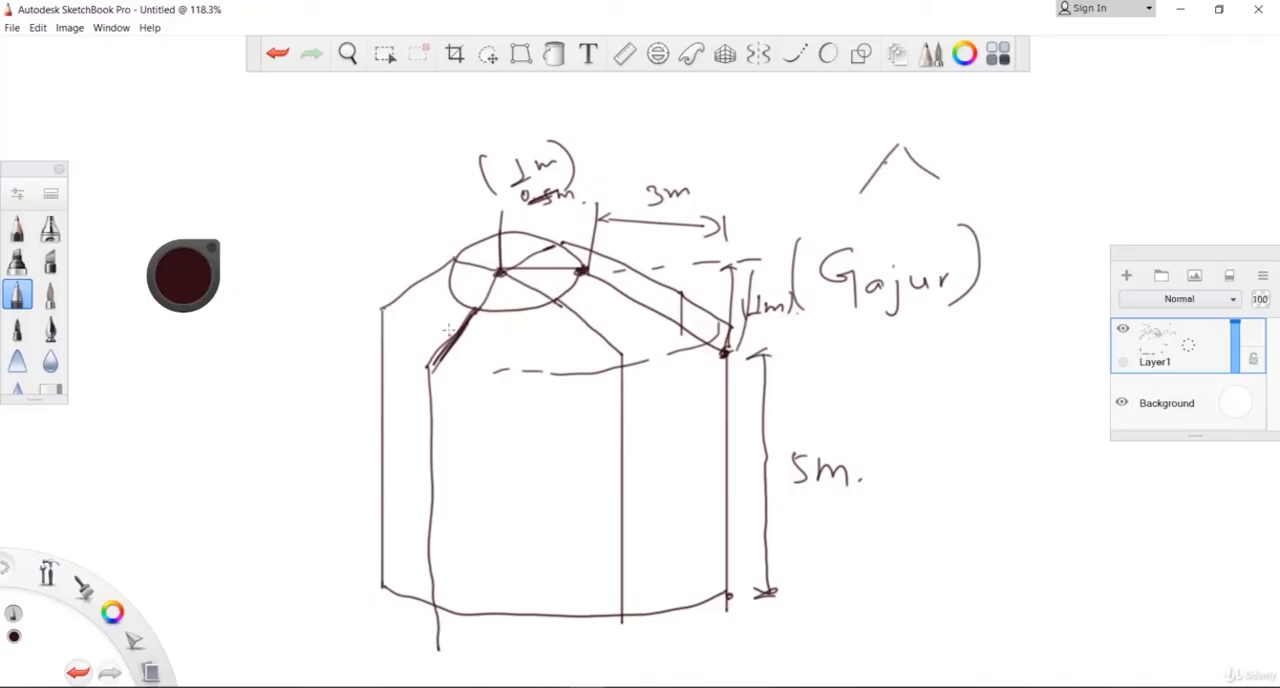
Step: In SketchBook Pro, trace one frame in orange over the roof sketch and add a rotation arrow and the central vertical axis
{"action": "left_click_drag", "start_coordinate": [510, 268], "coordinate": [594, 276]}
{"action": "left_click", "coordinate": [186, 286]}
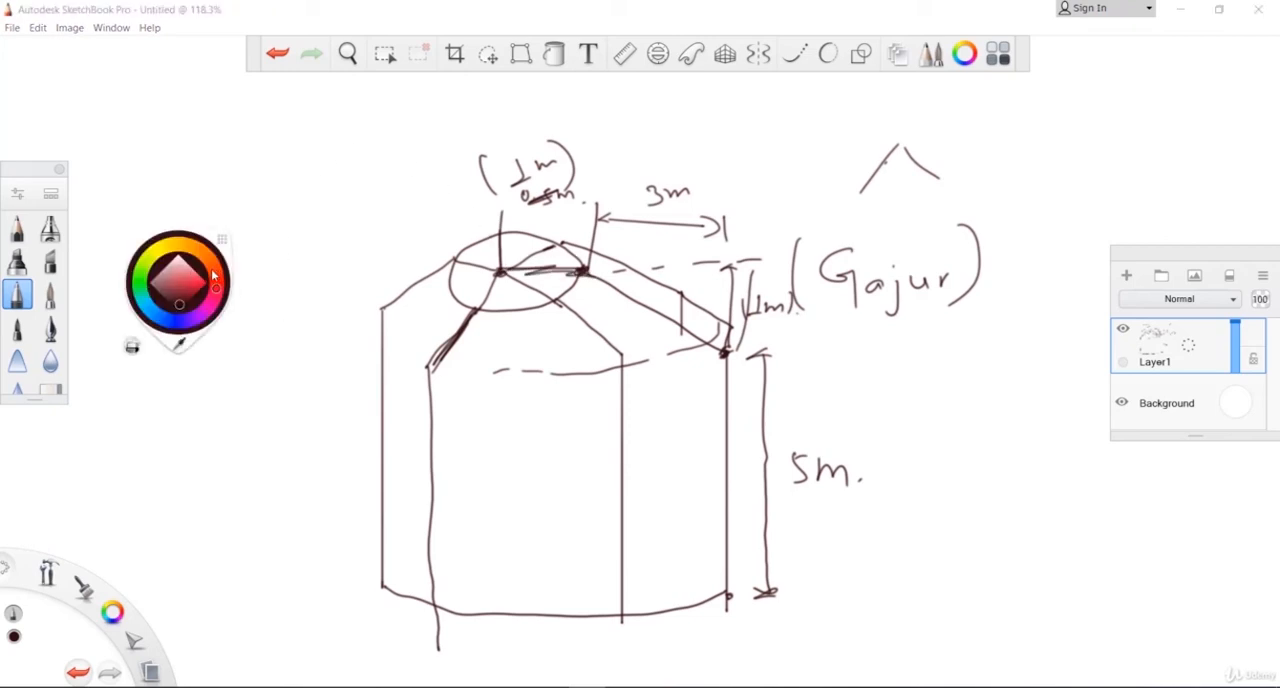
{"action": "left_click_drag", "start_coordinate": [183, 307], "coordinate": [199, 284]}
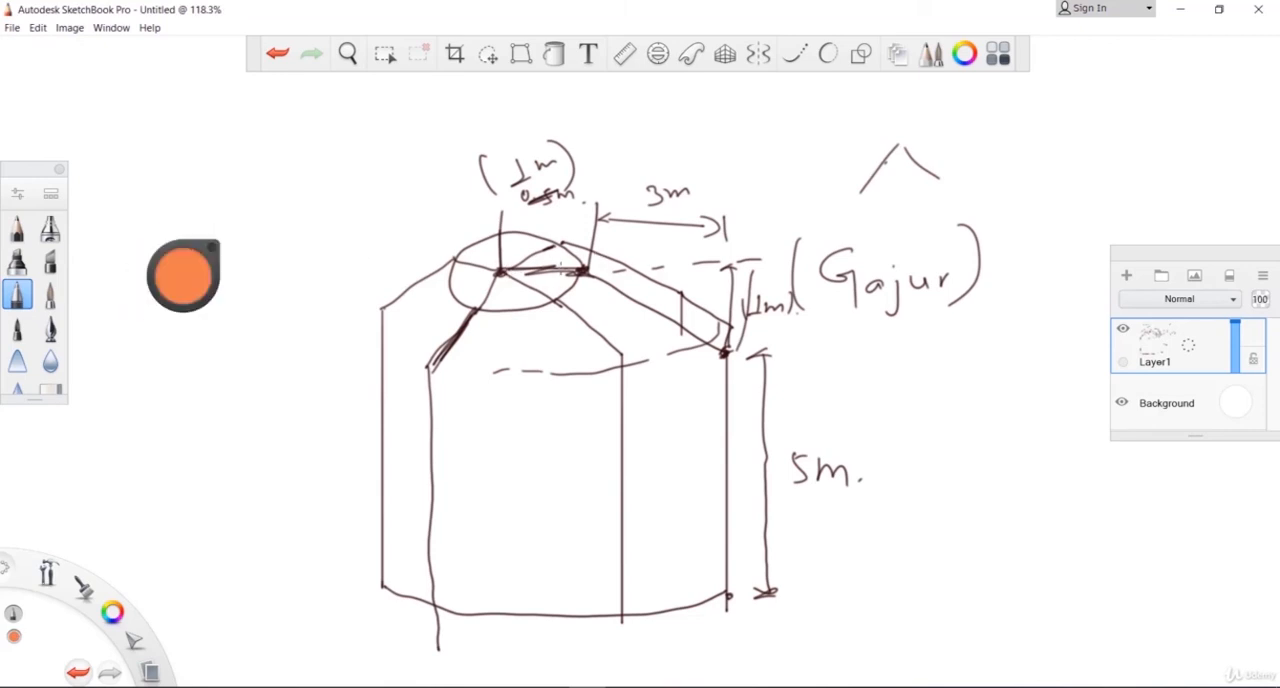
{"action": "mouse_move", "coordinate": [578, 270]}
{"action": "left_mouse_down"}
{"action": "mouse_move", "coordinate": [706, 340]}
{"action": "mouse_move", "coordinate": [726, 390]}
{"action": "mouse_move", "coordinate": [735, 590]}
{"action": "left_mouse_up"}
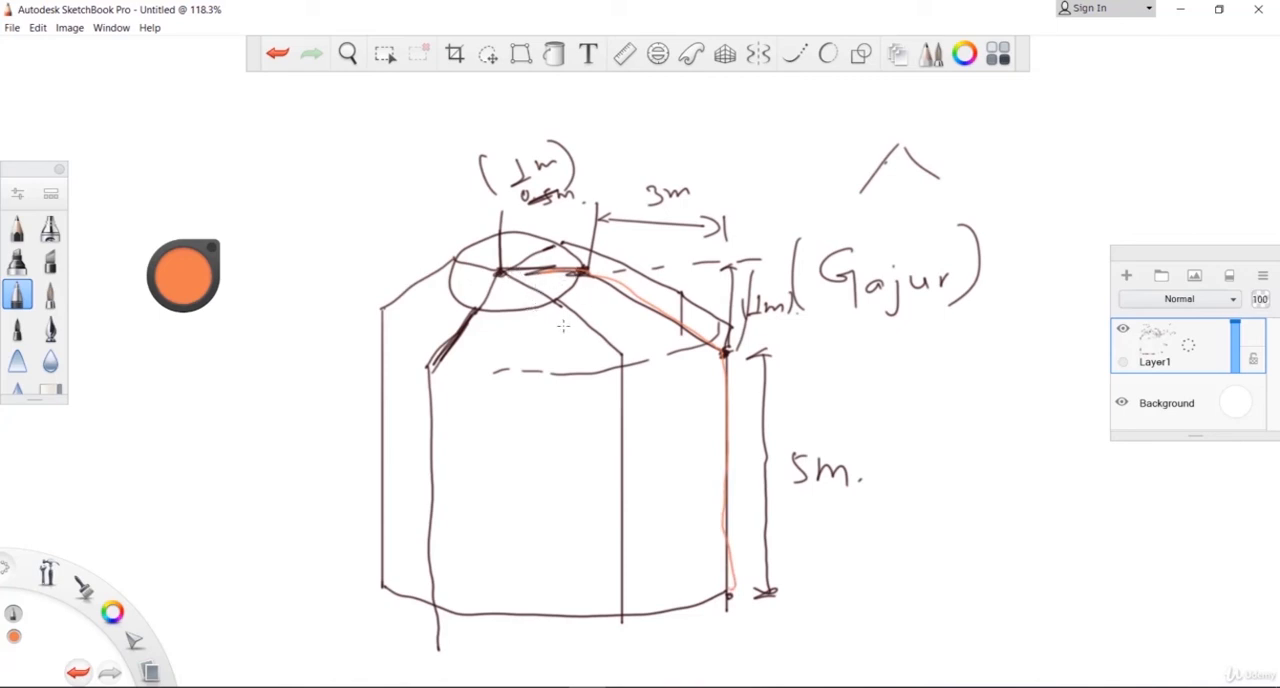
{"action": "mouse_move", "coordinate": [237, 431]}
{"action": "left_mouse_down"}
{"action": "mouse_move", "coordinate": [300, 376]}
{"action": "mouse_move", "coordinate": [296, 404]}
{"action": "left_mouse_up"}
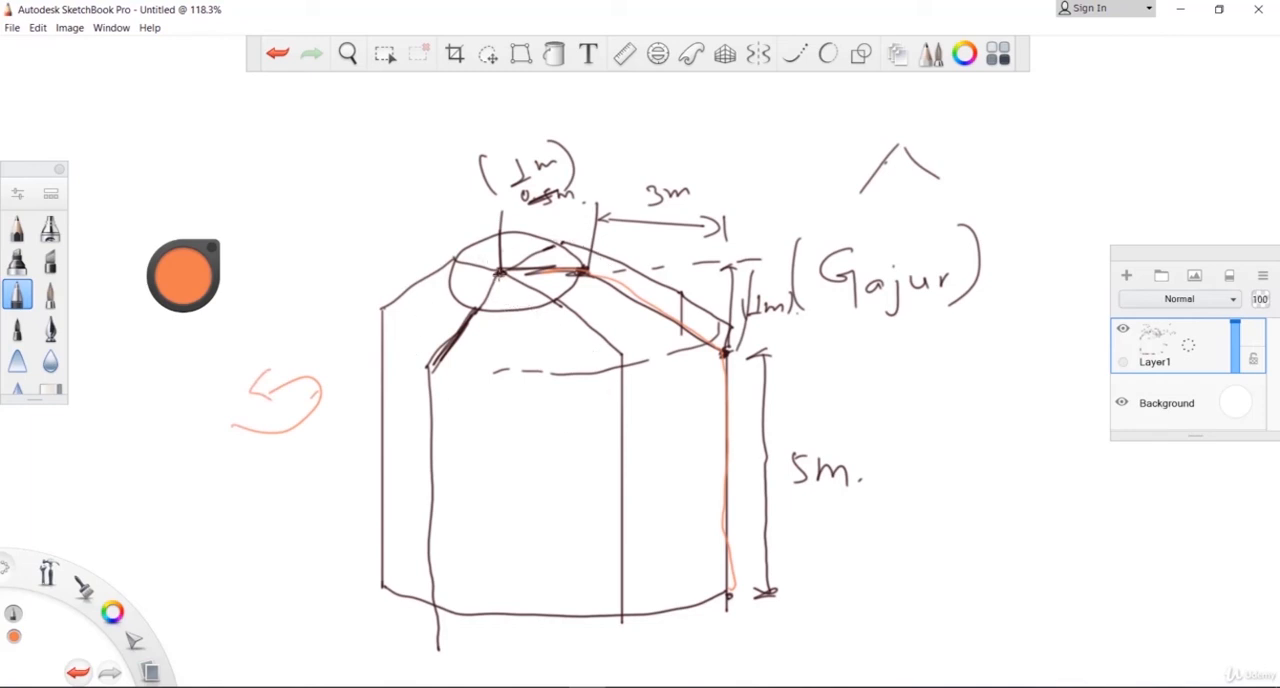
{"action": "mouse_move", "coordinate": [503, 280]}
{"action": "left_mouse_down"}
{"action": "mouse_move", "coordinate": [547, 607]}
{"action": "mouse_move", "coordinate": [560, 594]}
{"action": "mouse_move", "coordinate": [545, 622]}
{"action": "left_mouse_up"}
{"action": "left_click_drag", "start_coordinate": [483, 269], "coordinate": [487, 295]}
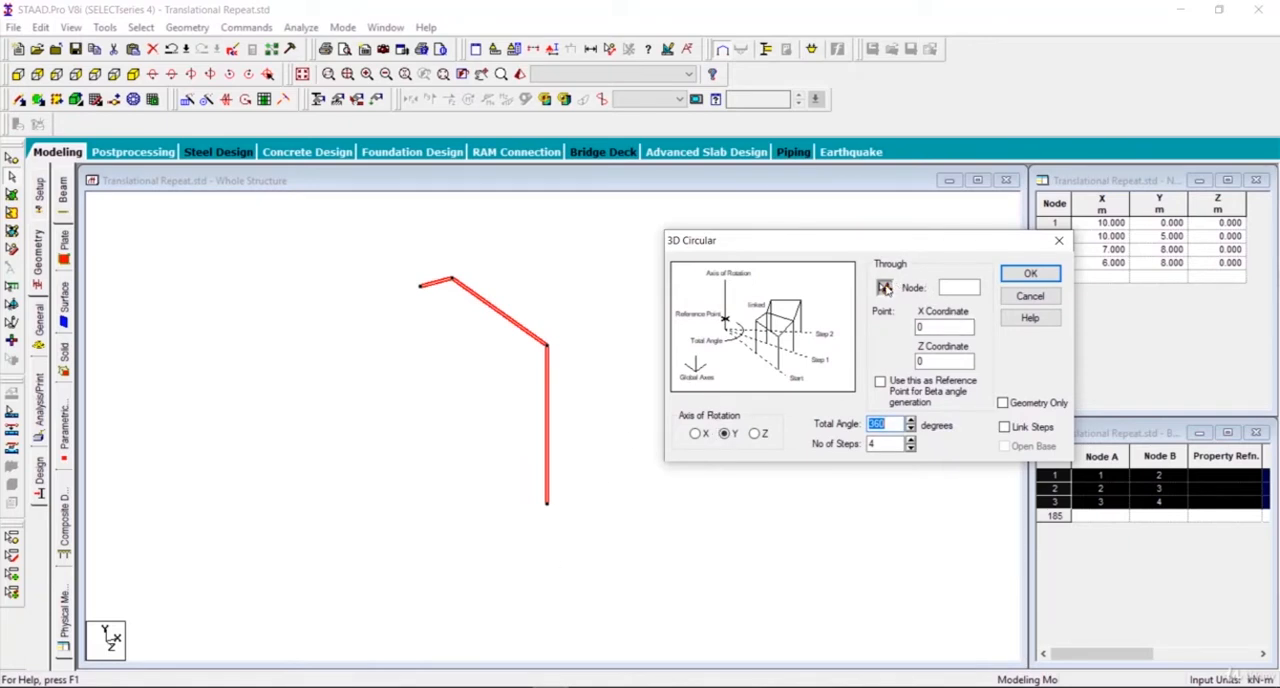
Step: In STAAD.Pro, pick node 4 at the free end of the ring spoke as the point the rotation axis passes through
{"action": "left_click", "coordinate": [885, 288]}
{"action": "left_click", "coordinate": [885, 288]}
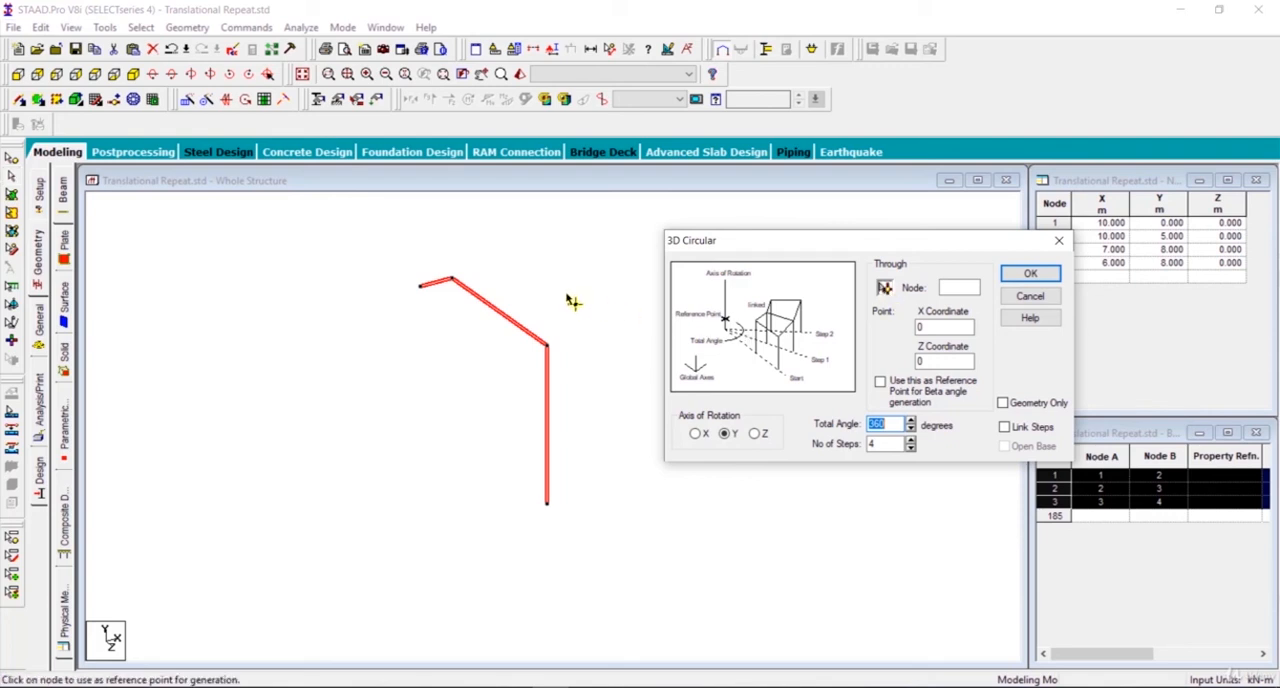
{"action": "left_click", "coordinate": [422, 288]}
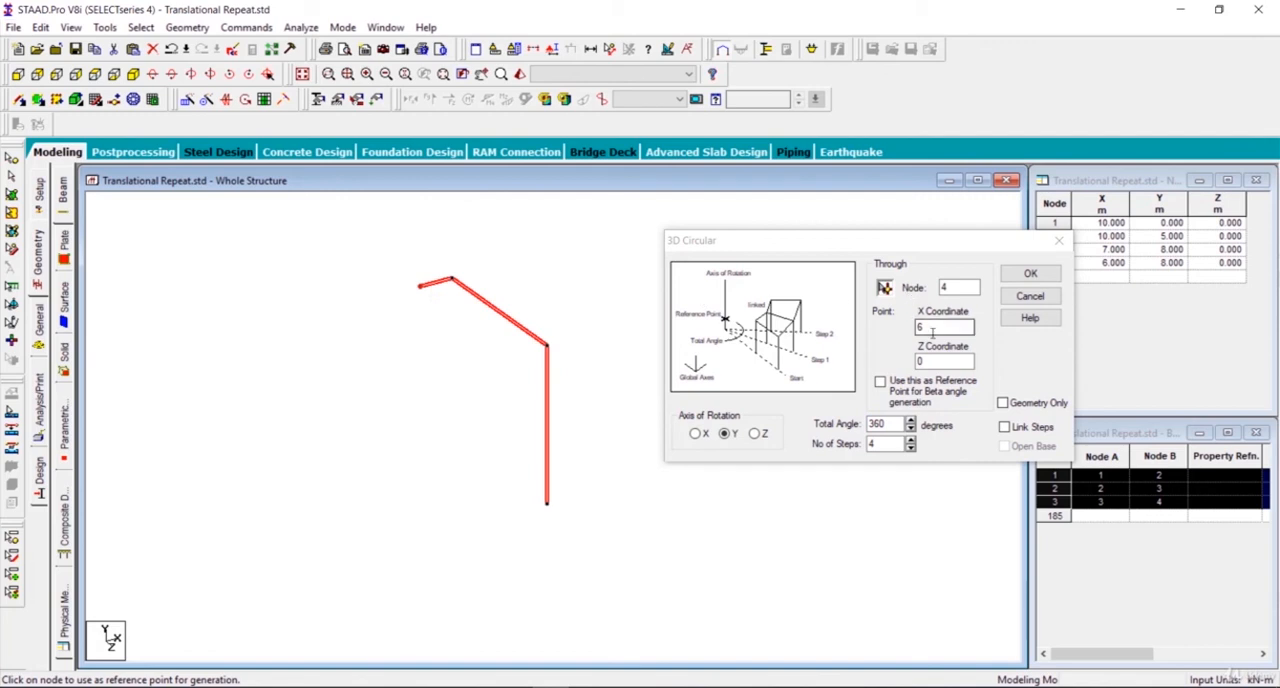
{"action": "left_click", "coordinate": [929, 363]}
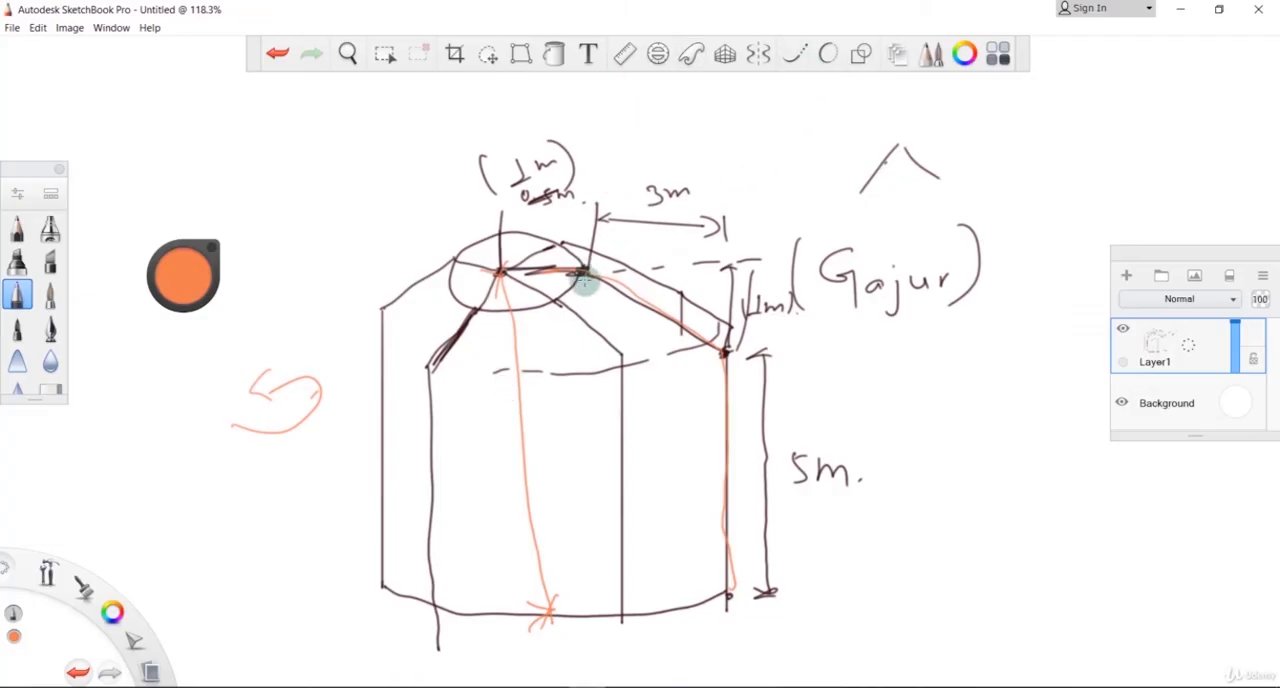
Step: Circle the top ring in orange in the SketchBook Pro sketch and return to STAAD.Pro
{"action": "mouse_move", "coordinate": [490, 240]}
{"action": "left_mouse_down"}
{"action": "mouse_move", "coordinate": [458, 306]}
{"action": "mouse_move", "coordinate": [540, 306]}
{"action": "left_mouse_up"}
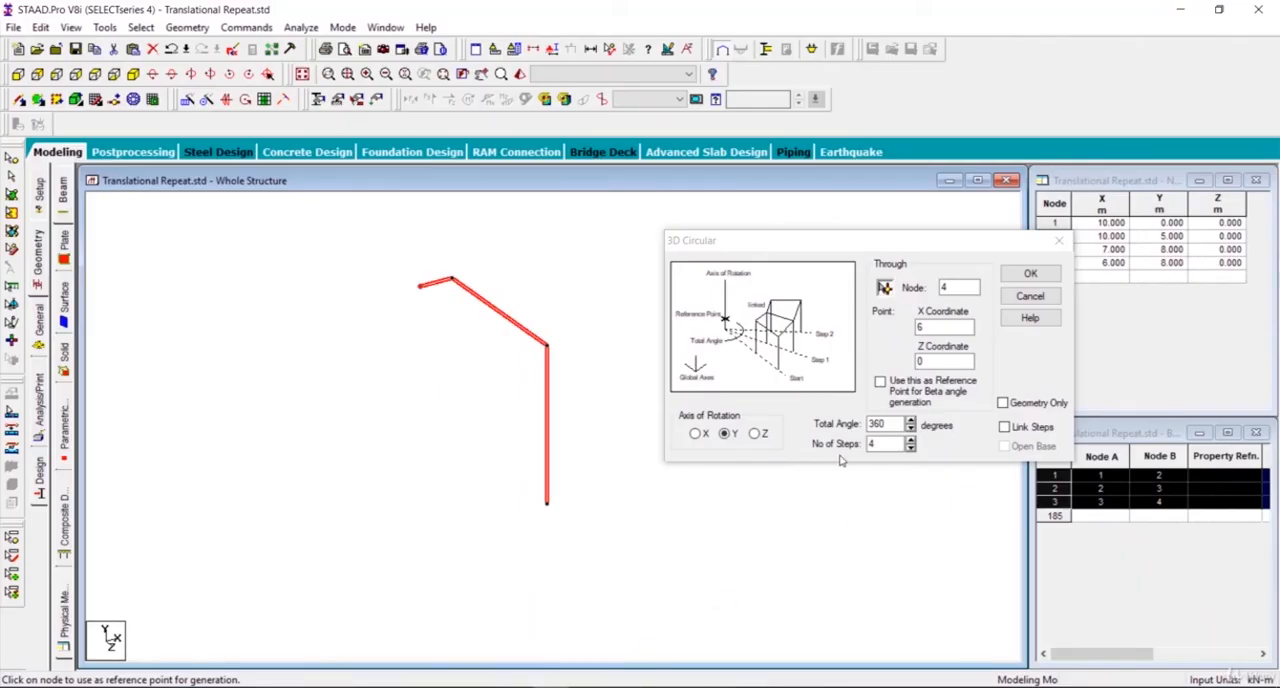
{"action": "left_click", "coordinate": [591, 590]}
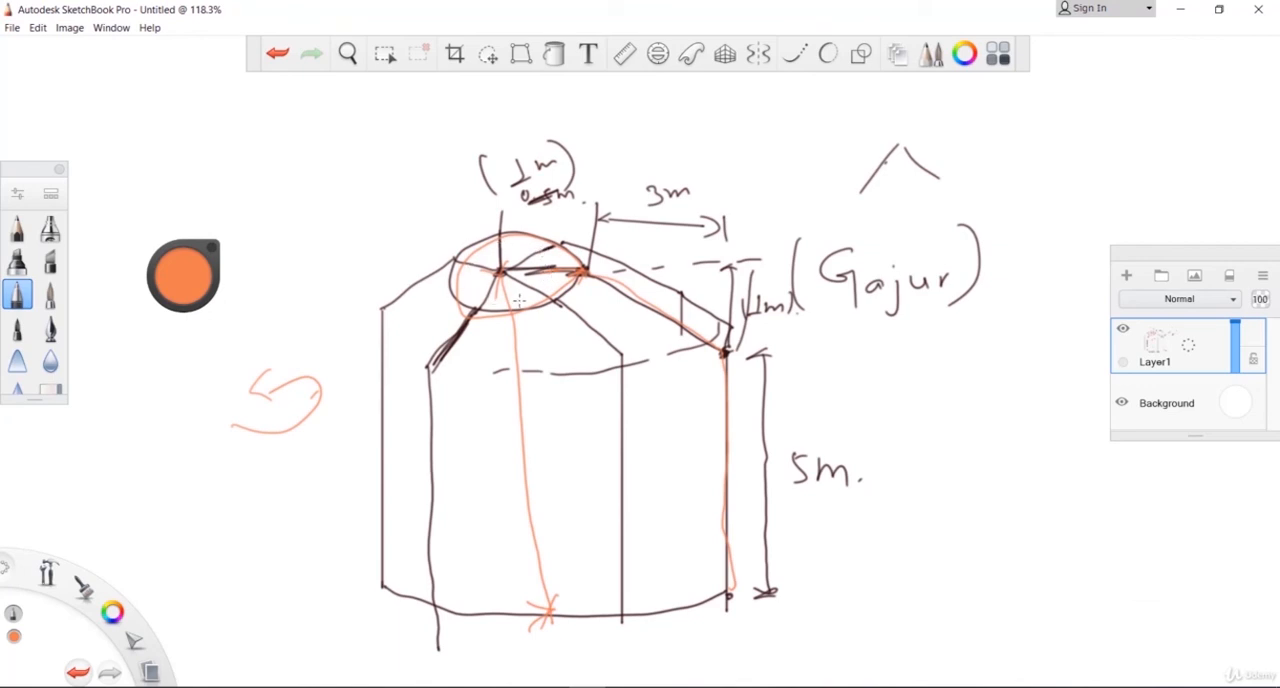
{"action": "mouse_move", "coordinate": [556, 686]}
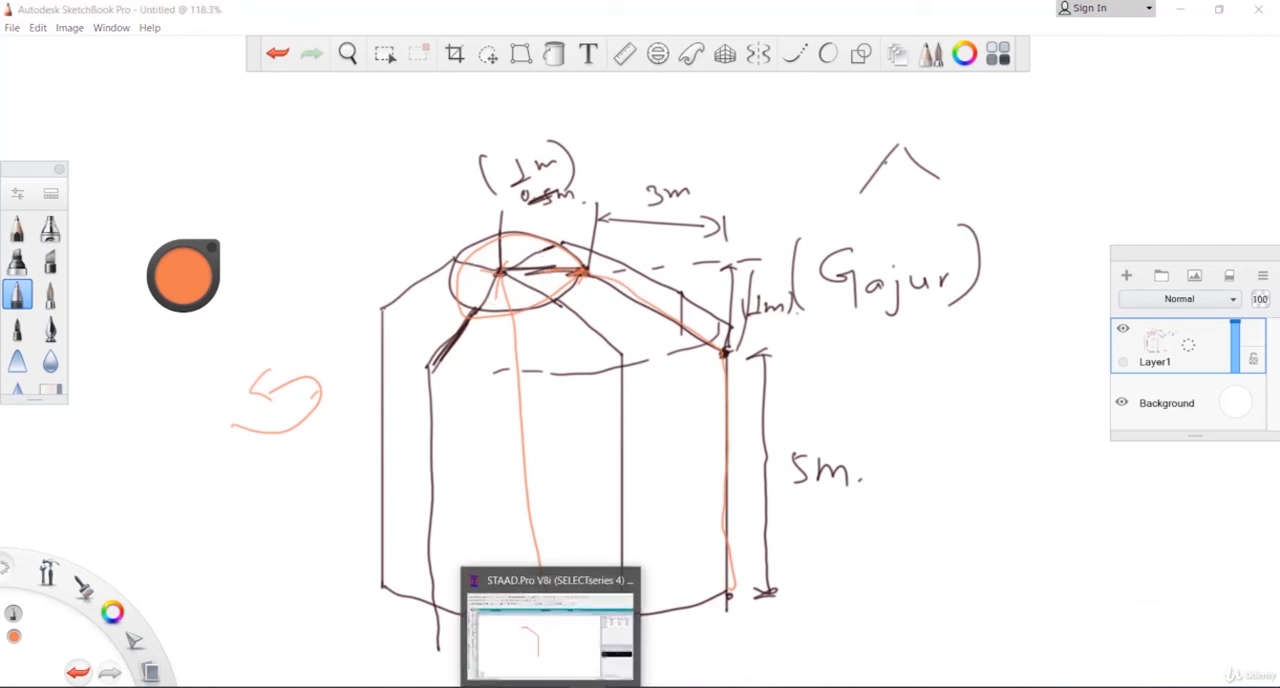
{"action": "left_click", "coordinate": [580, 625]}
Step: Repeat the frame around the Y axis through 360 degrees in 6 linked steps with an open base, and save the structure
{"action": "left_click", "coordinate": [846, 447]}
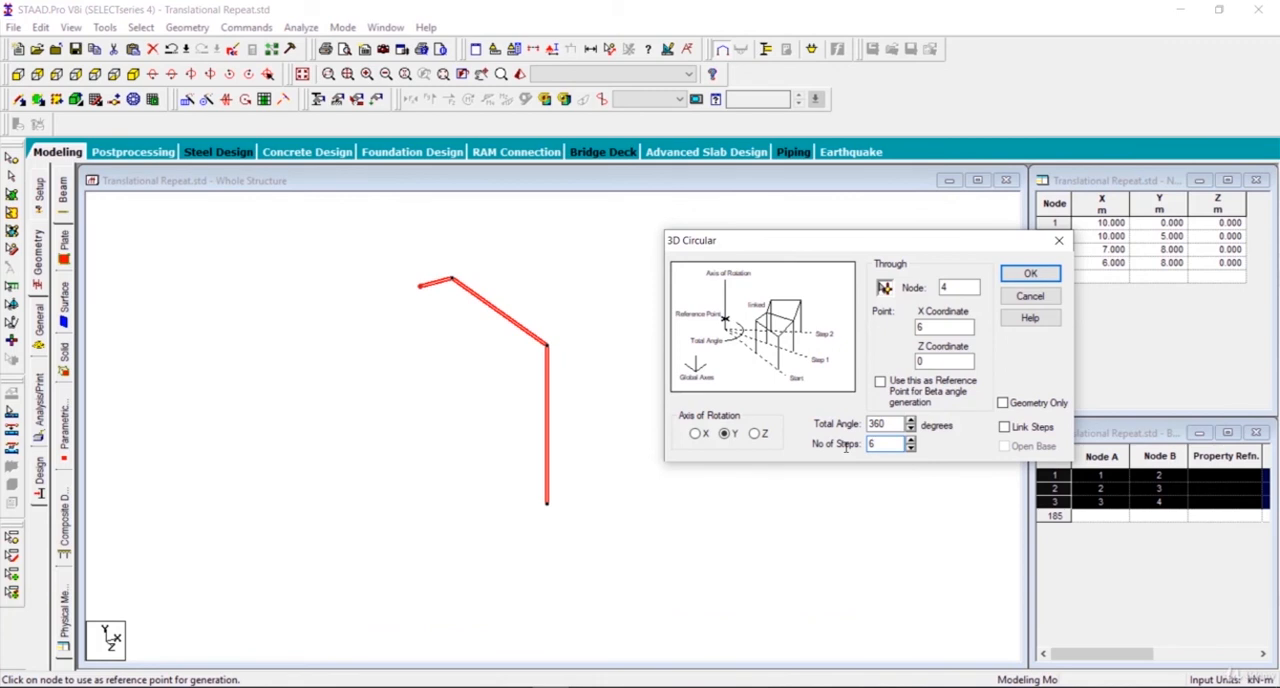
{"action": "left_click", "coordinate": [1005, 428]}
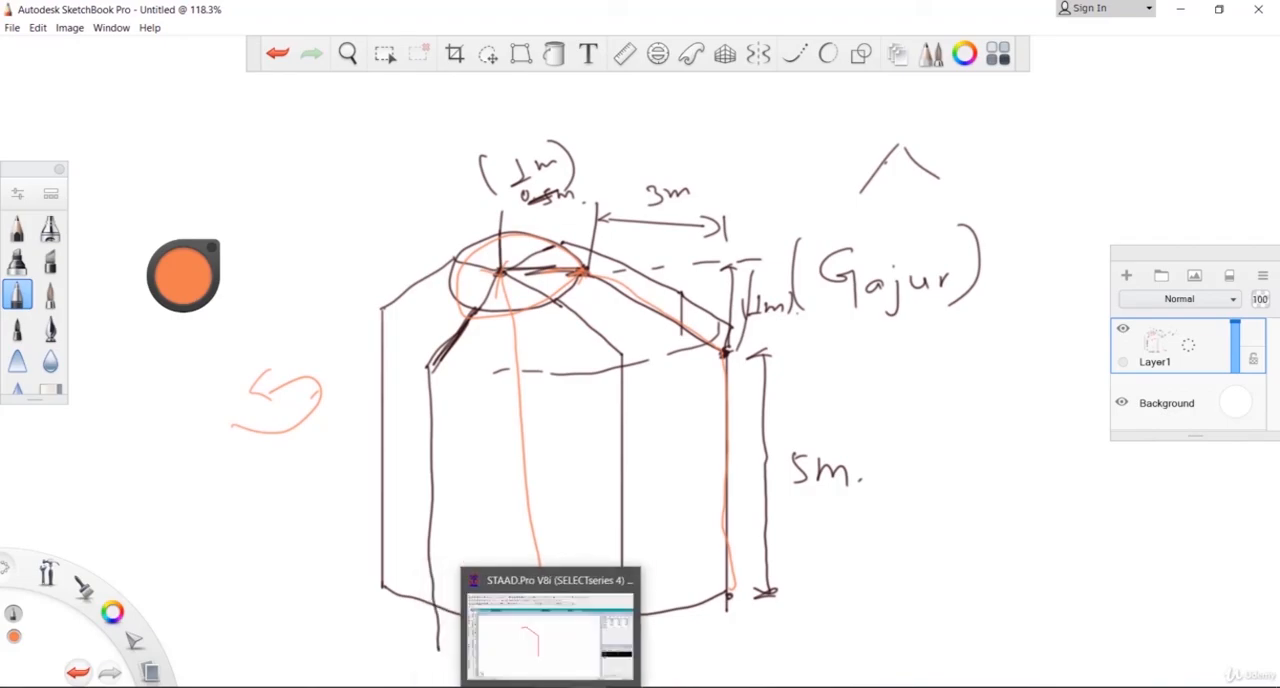
{"action": "left_click", "coordinate": [586, 628]}
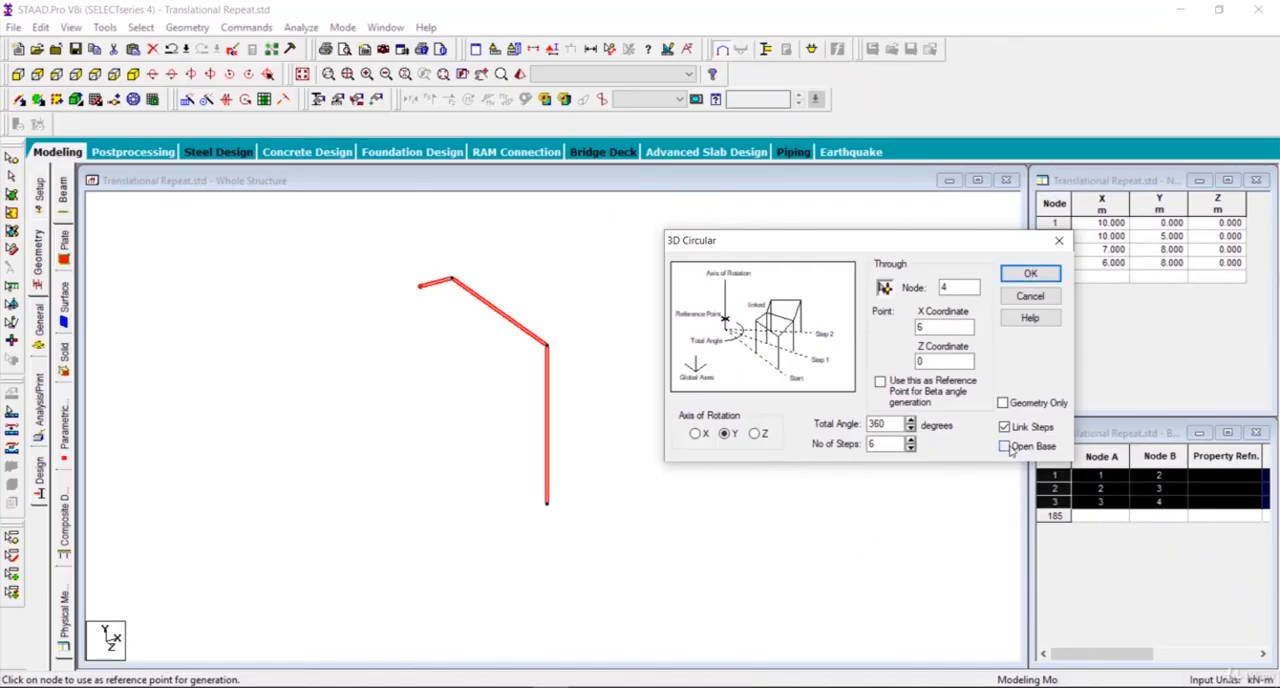
{"action": "left_click", "coordinate": [1028, 274]}
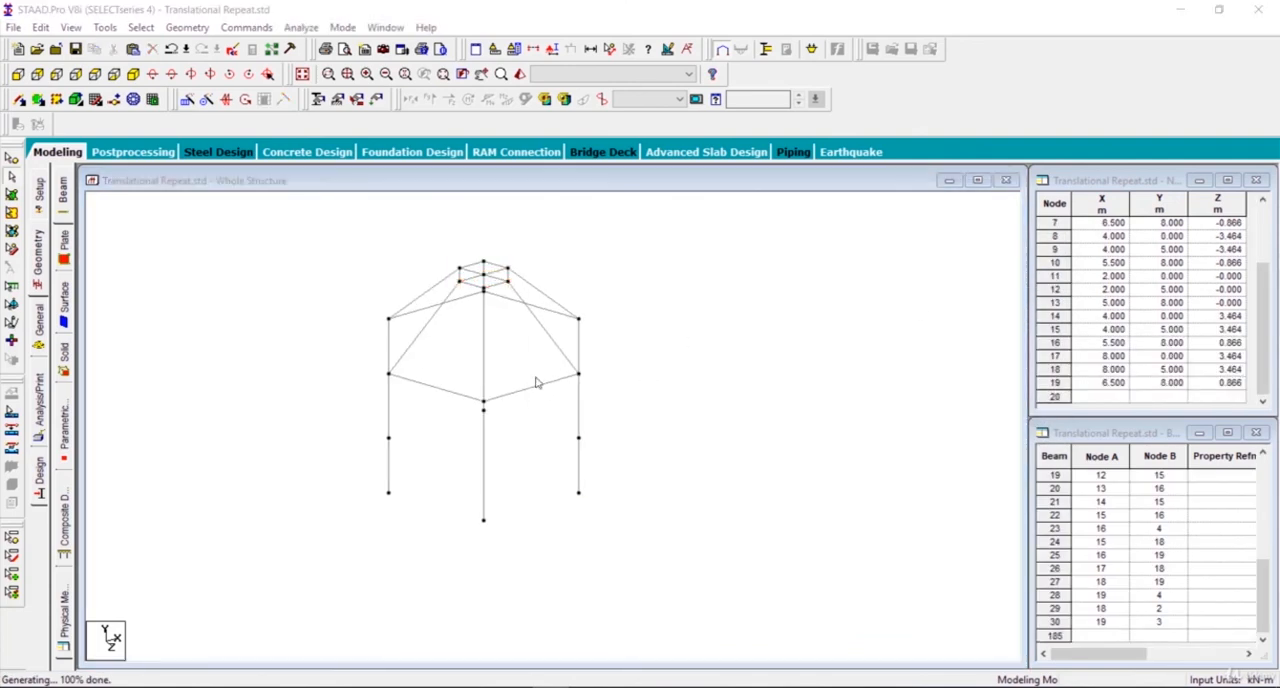
{"action": "left_click", "coordinate": [637, 388]}
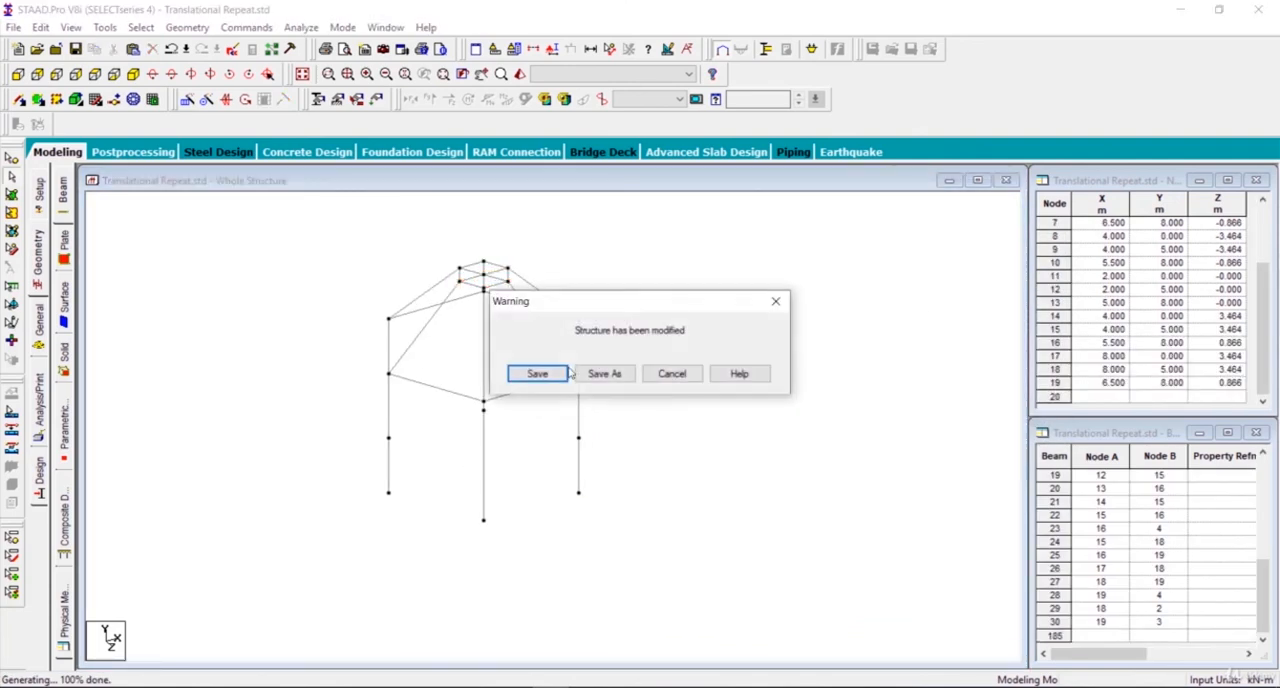
{"action": "left_click", "coordinate": [560, 377]}
Step: Examine the generated circular roof structure from several sides
{"action": "scroll", "coordinate": [584, 404], "scroll_direction": "up", "scroll_amount": 5}
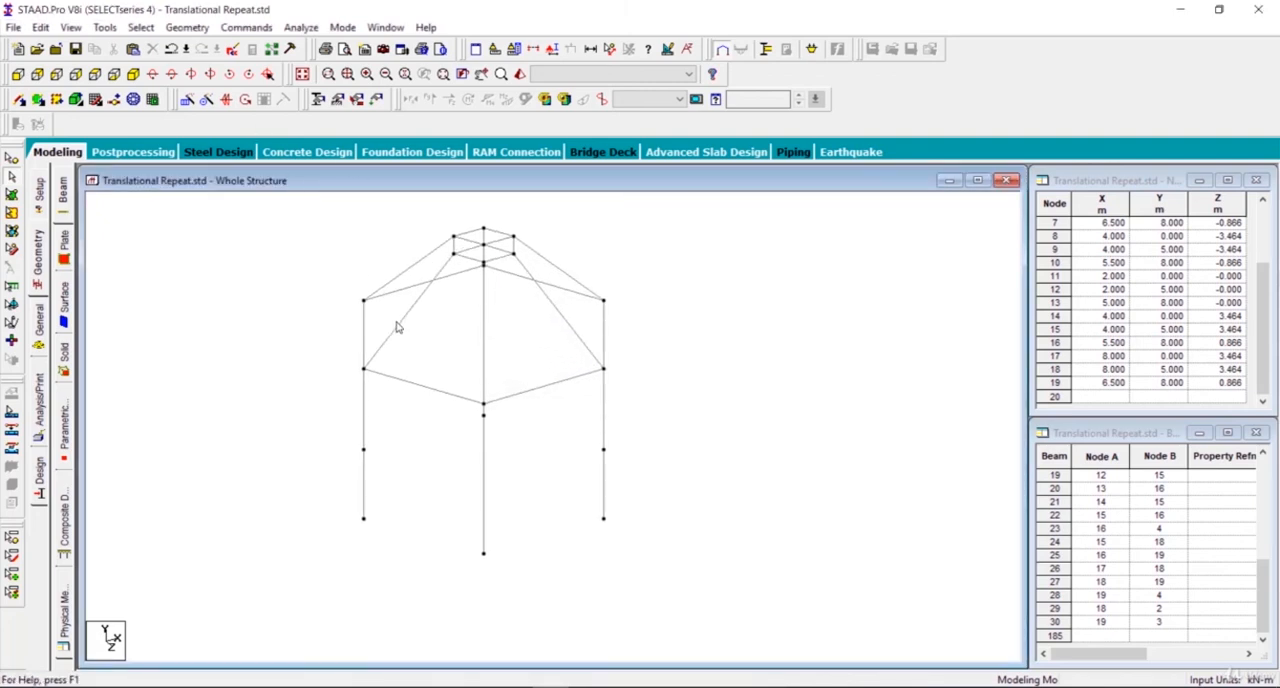
{"action": "key", "text": "Right"}
{"action": "key", "text": "Right"}
{"action": "key", "text": "Right"}
{"action": "key", "text": "Right"}
{"action": "key", "text": "Right"}
{"action": "key", "text": "Right"}
{"action": "key", "text": "Right"}
{"action": "key", "text": "Right"}
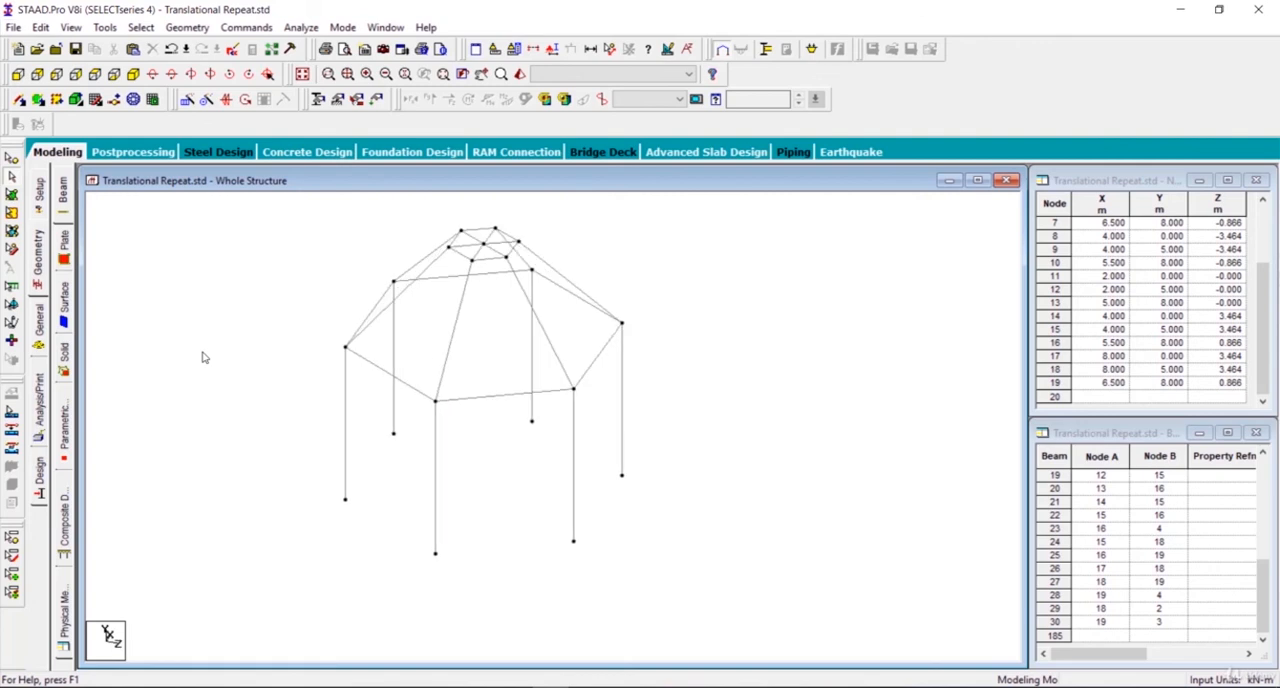
{"action": "key", "text": "Right"}
{"action": "key", "text": "Right"}
{"action": "key", "text": "Right"}
{"action": "key", "text": "Right"}
{"action": "key", "text": "Right"}
{"action": "key", "text": "Right"}
{"action": "key", "text": "Right"}
{"action": "key", "text": "Right"}
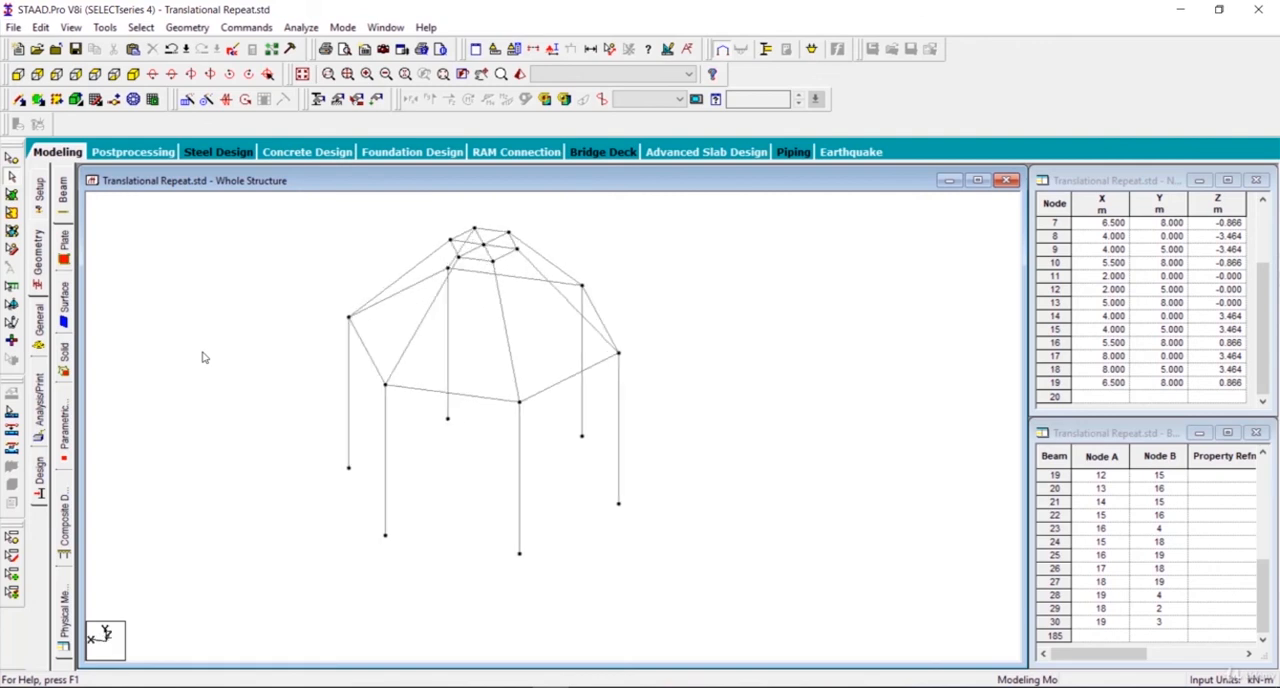